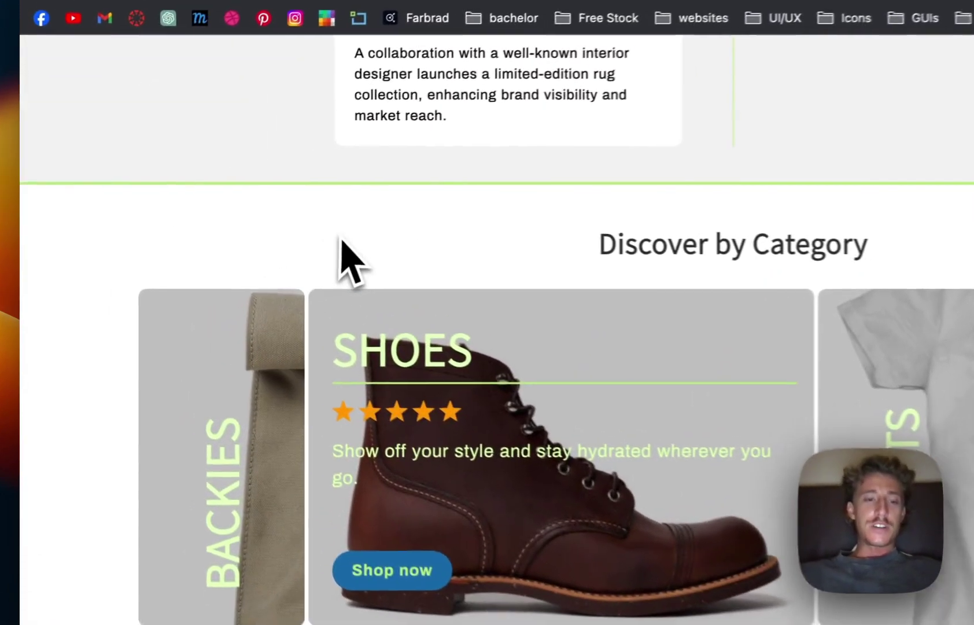
- Preview the expanding Backies, Shoes, T-Shirts, Sacks and Other category cards on the live store
mouse_move(294, 287)
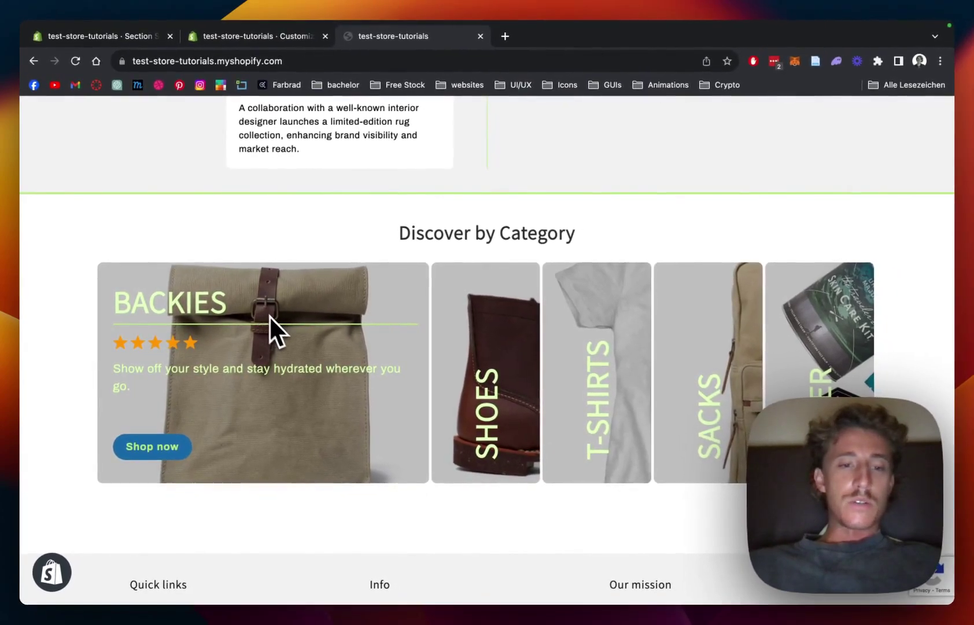
mouse_move(485, 350)
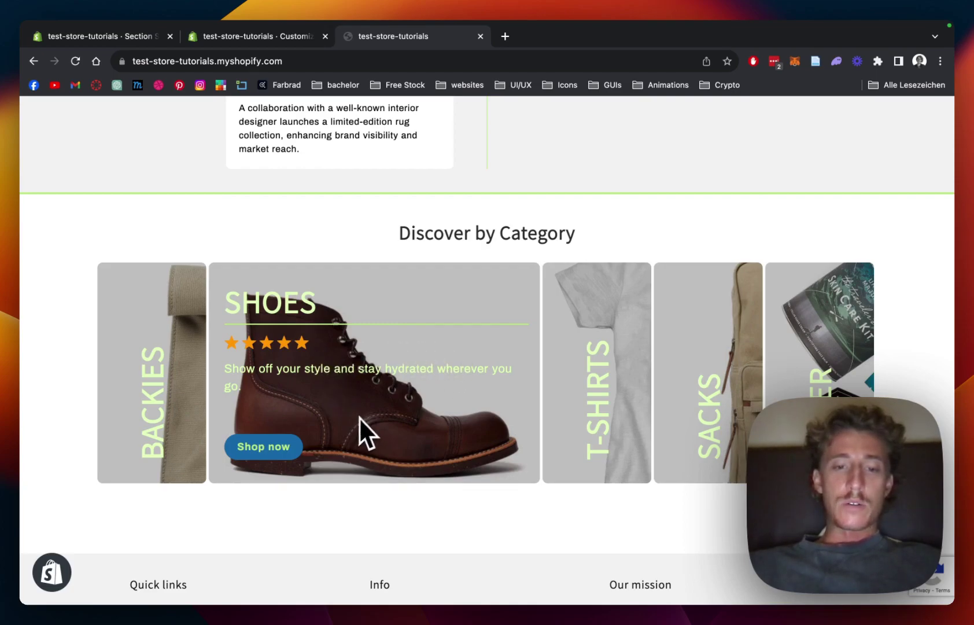
mouse_move(586, 364)
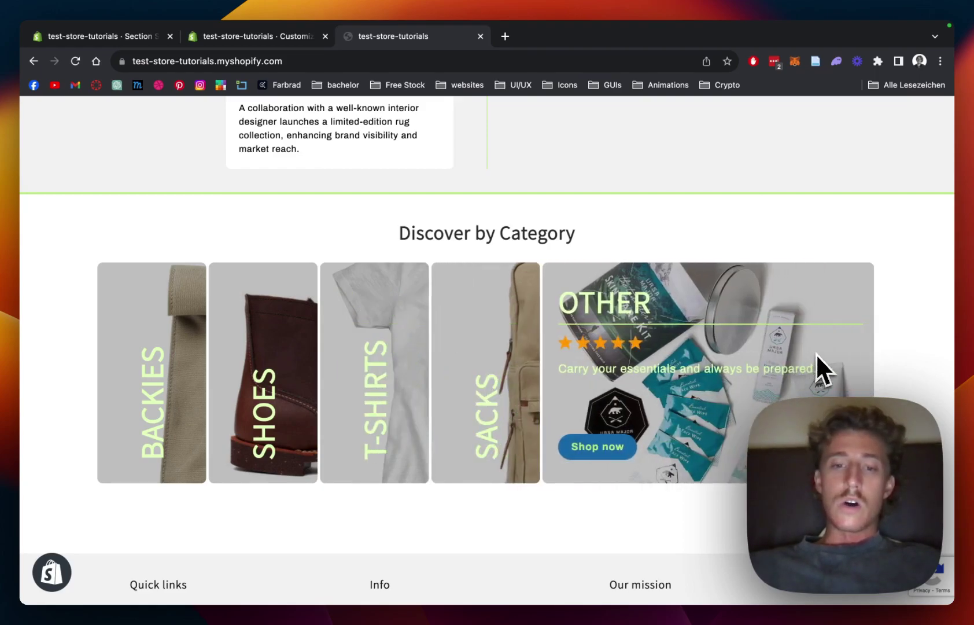
mouse_move(538, 323)
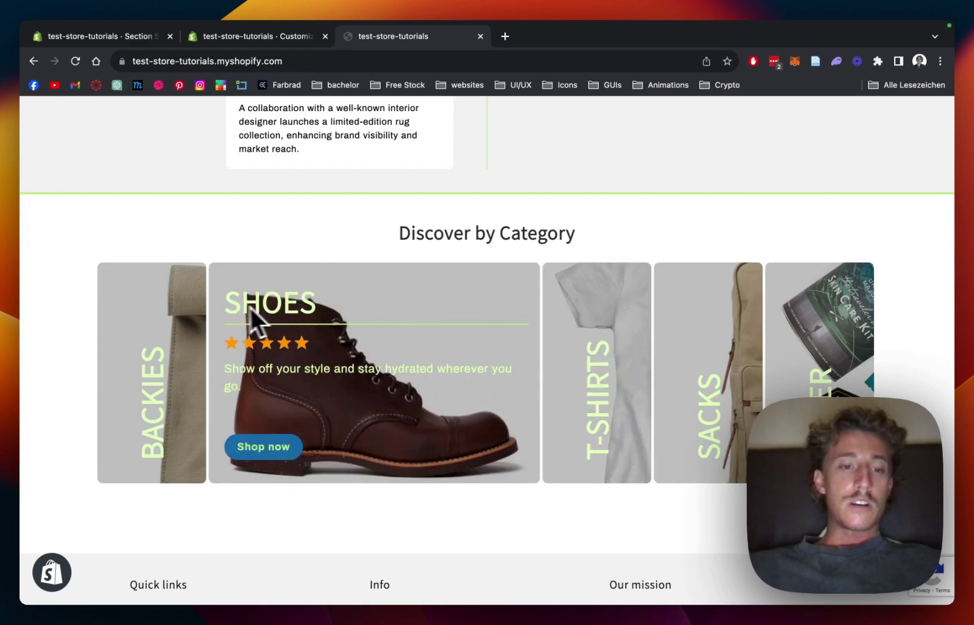
mouse_move(207, 273)
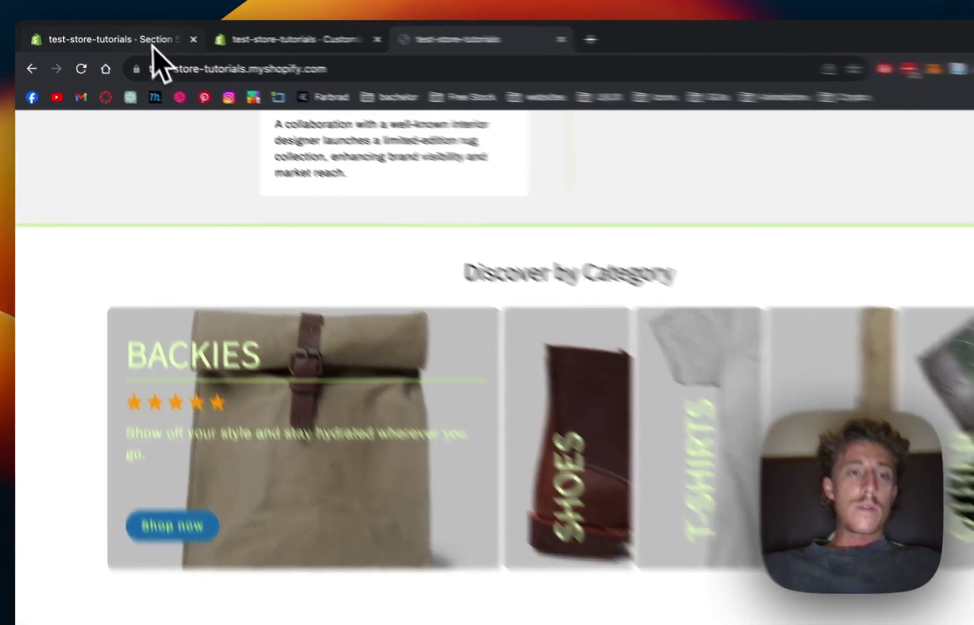
- Browse the Section Store's Explore Sections catalogue to Collection #4 ($9) under Newest Releases
click(132, 37)
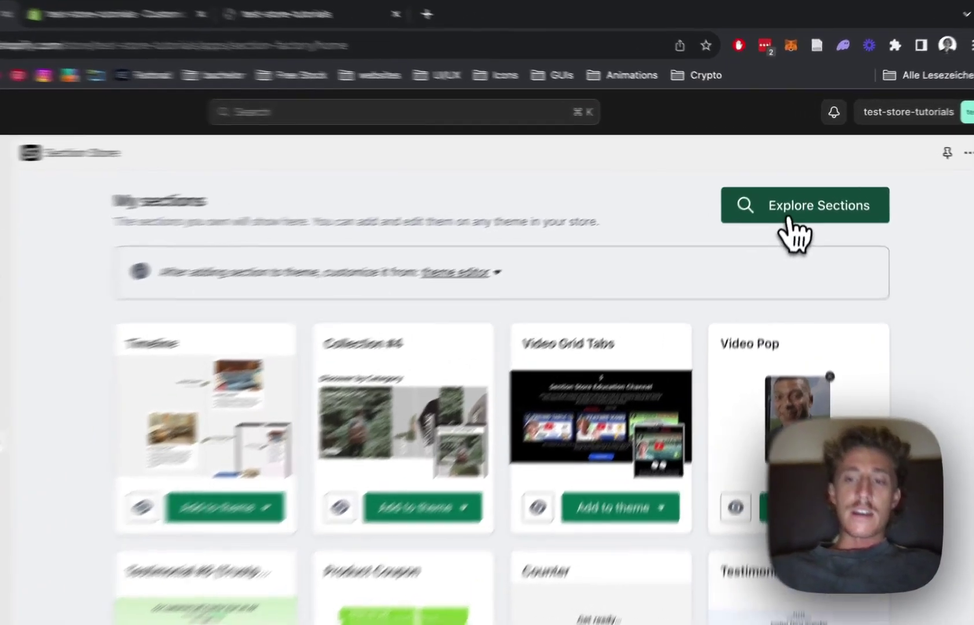
click(793, 197)
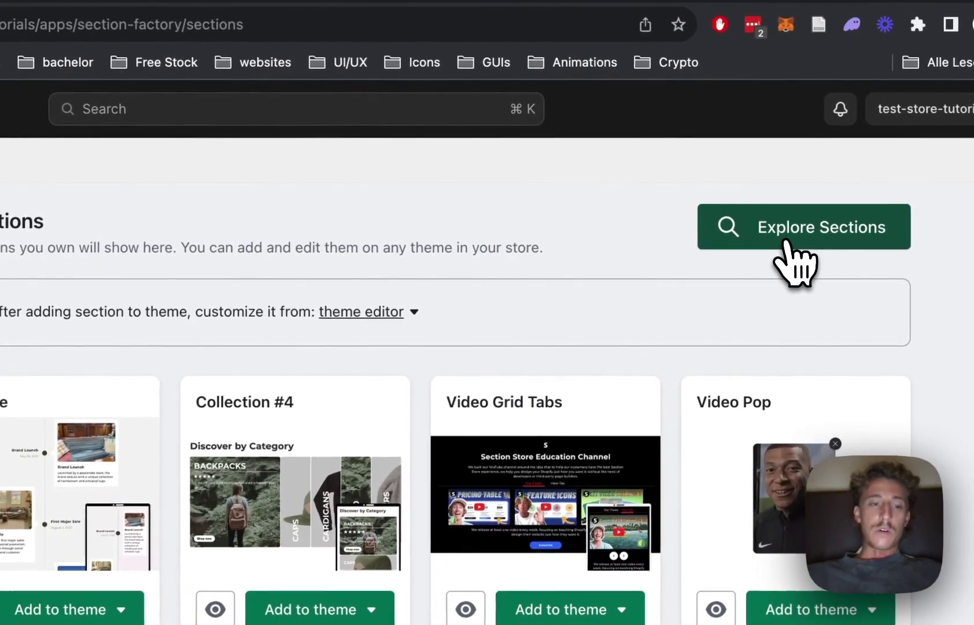
click(787, 245)
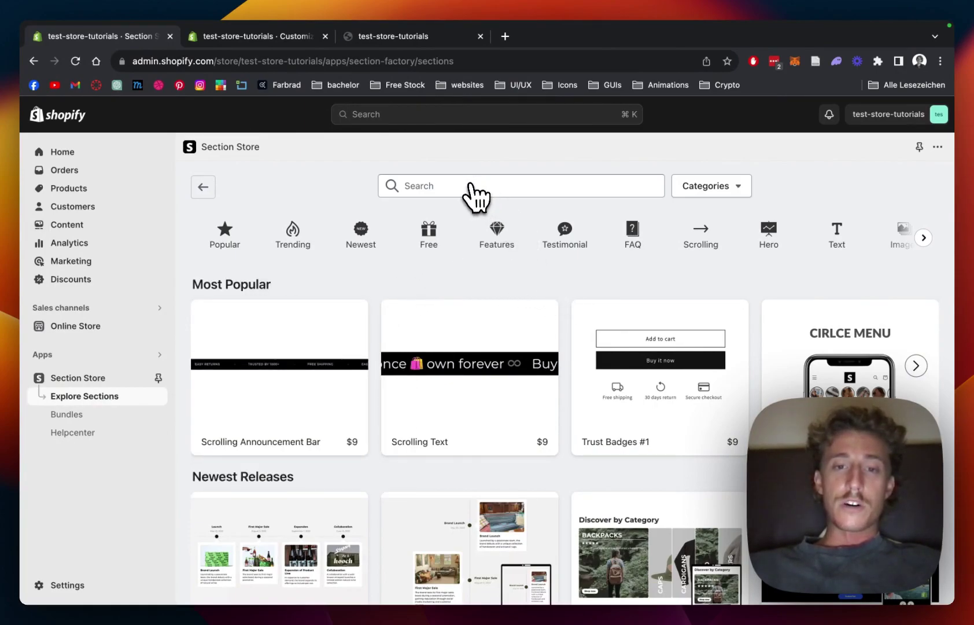
scroll(556, 289, down, 3)
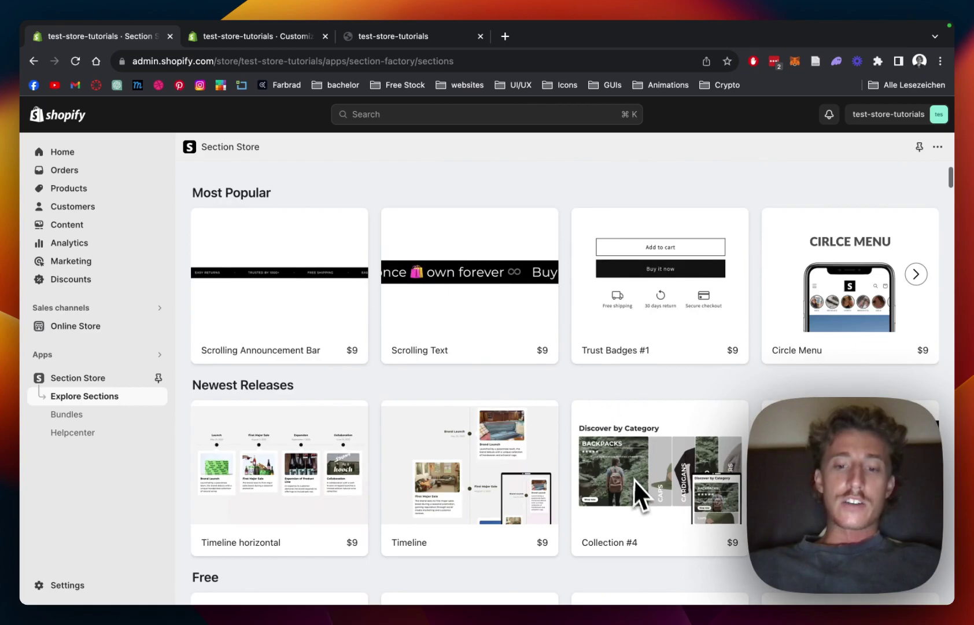
mouse_move(637, 485)
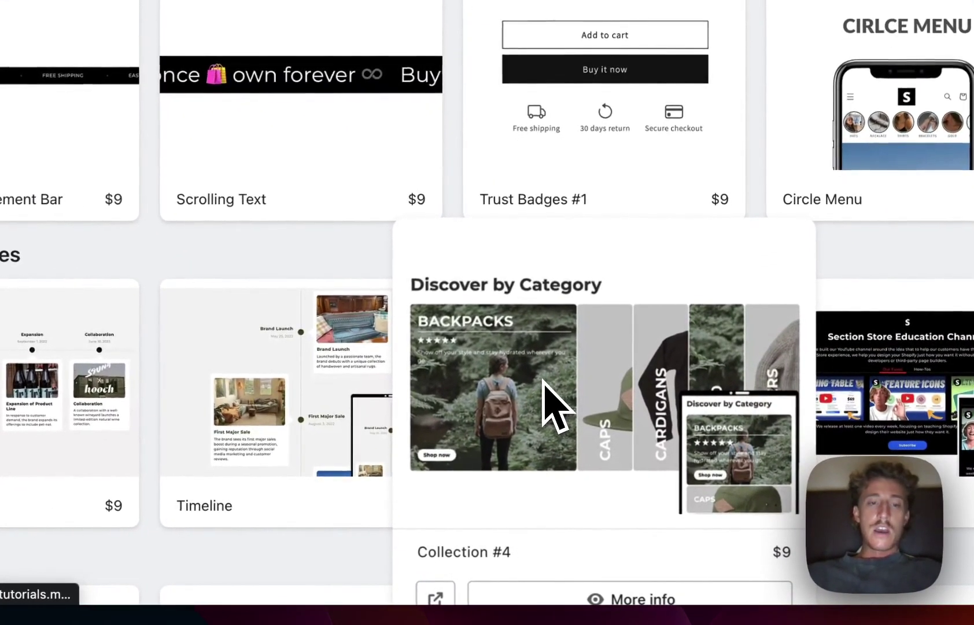
- View the Collection #4 section's details, then return to the owned sections list
click(554, 404)
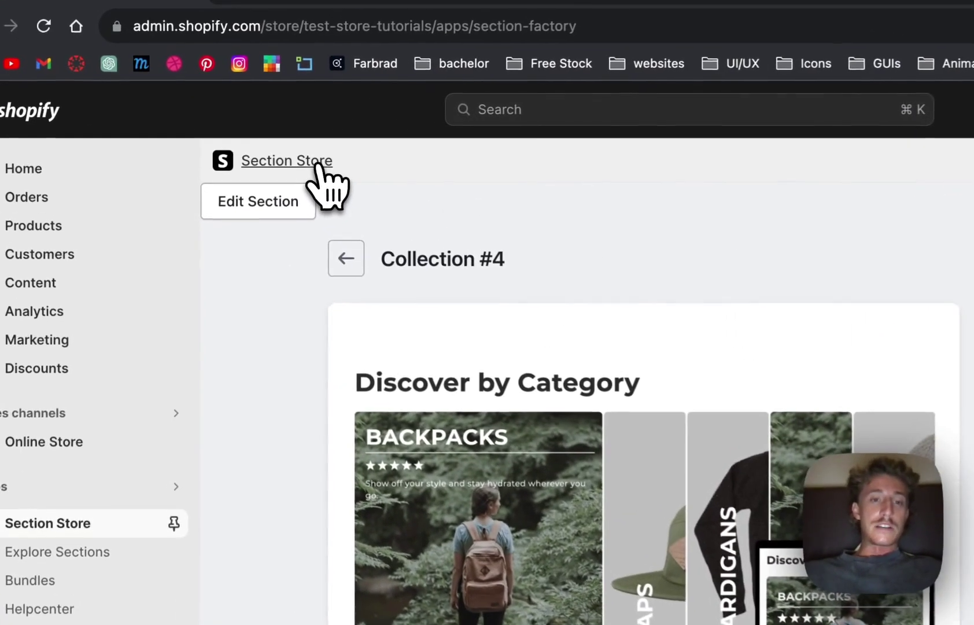
click(317, 164)
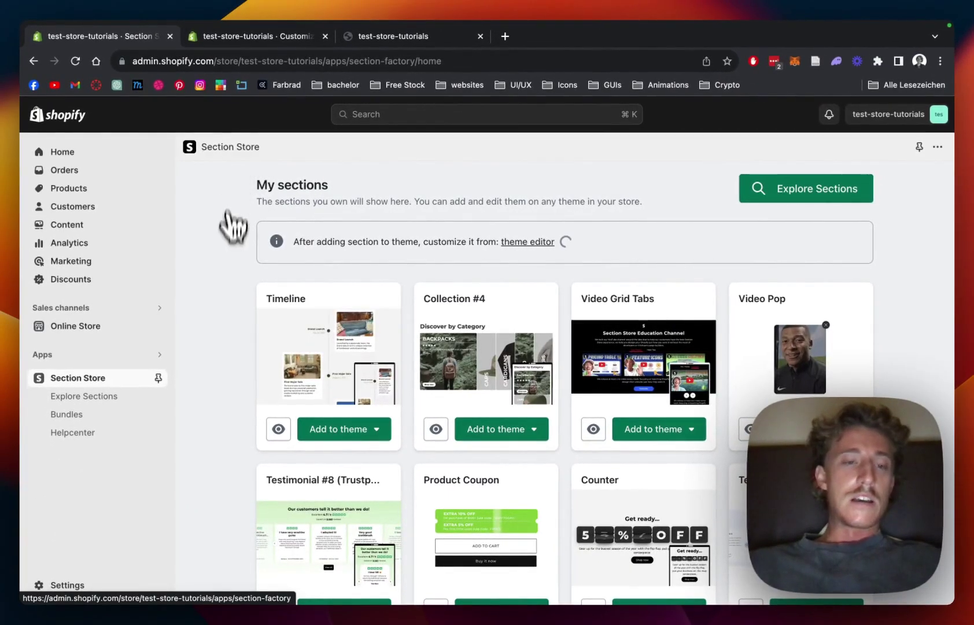
scroll(228, 261, down, 1)
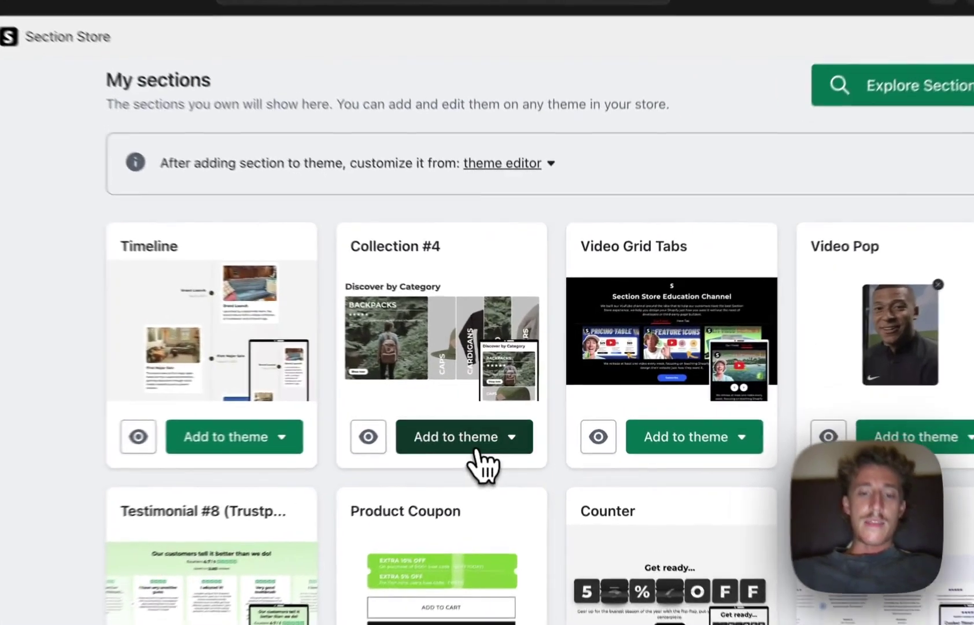
- Add Collection #4 to the Dawn (Live) theme and open that theme in the editor
click(478, 450)
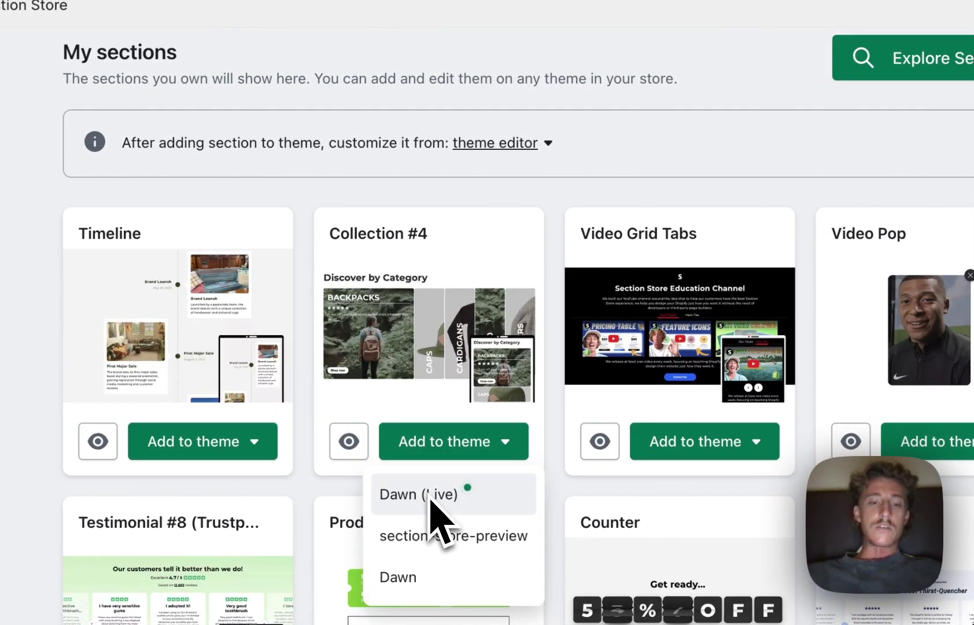
click(580, 205)
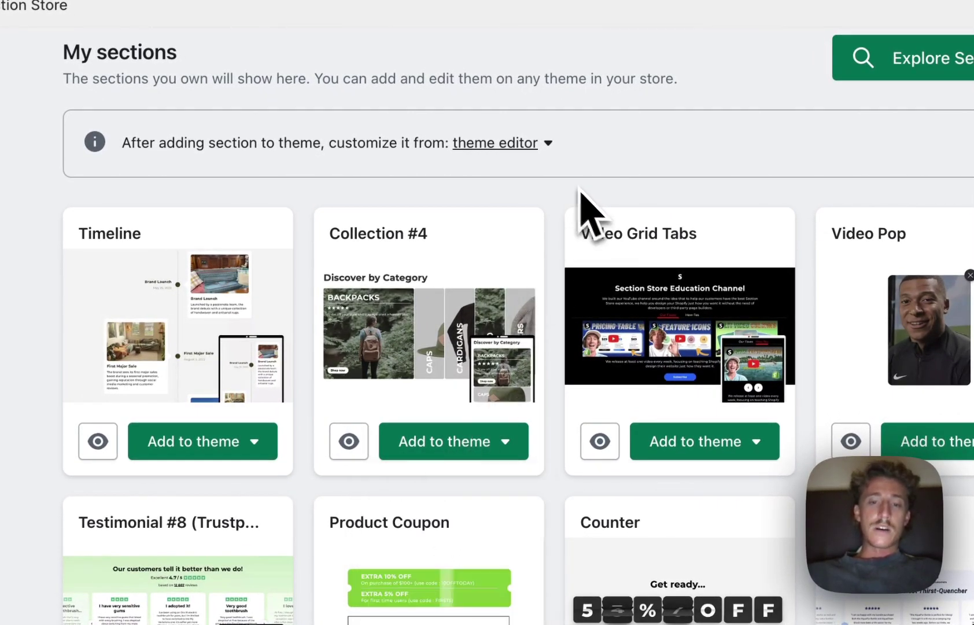
click(501, 142)
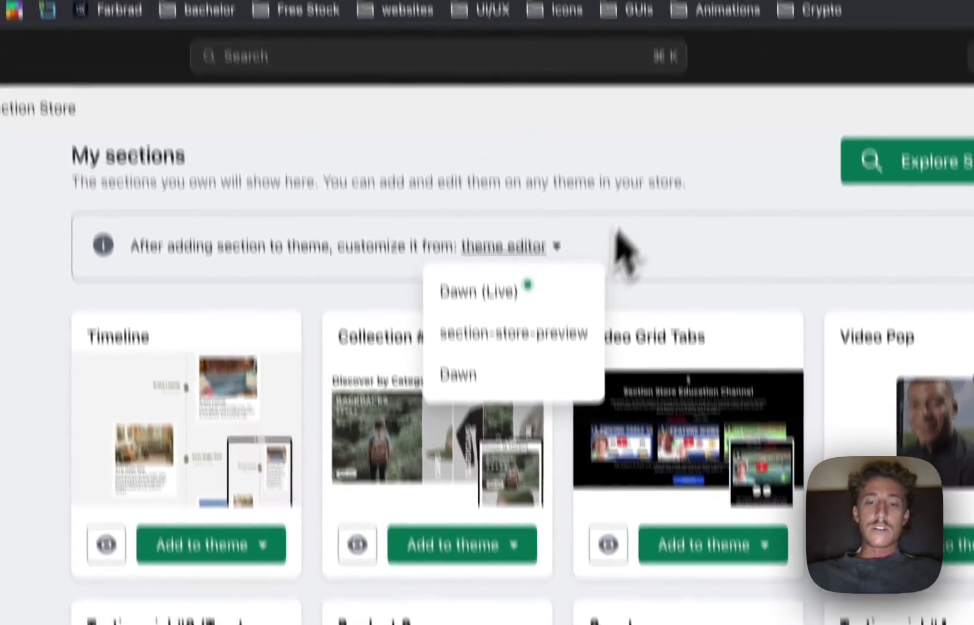
click(643, 97)
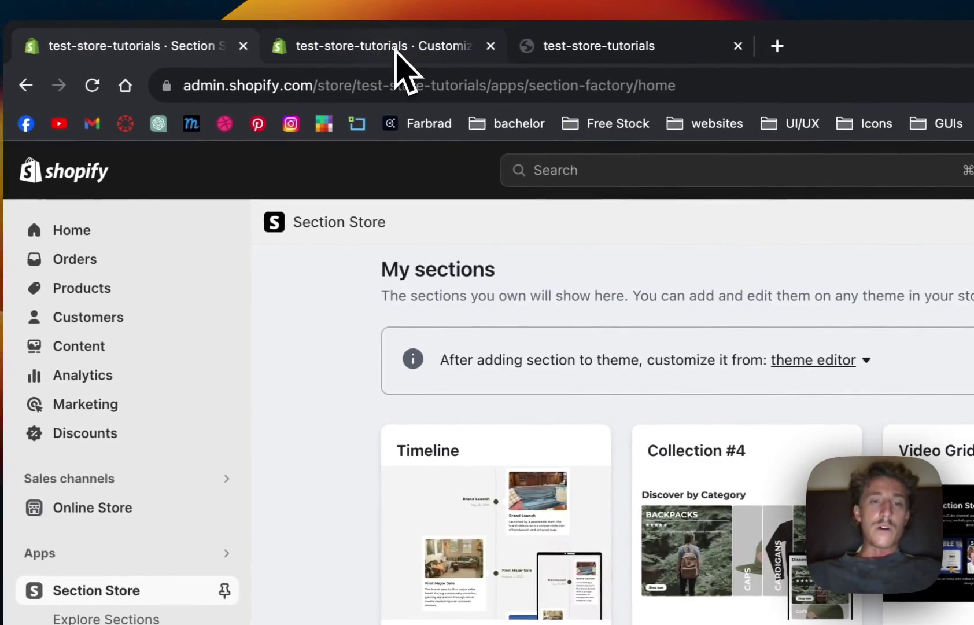
- Delete the old SS - Collection #4 section from the home page
click(92, 26)
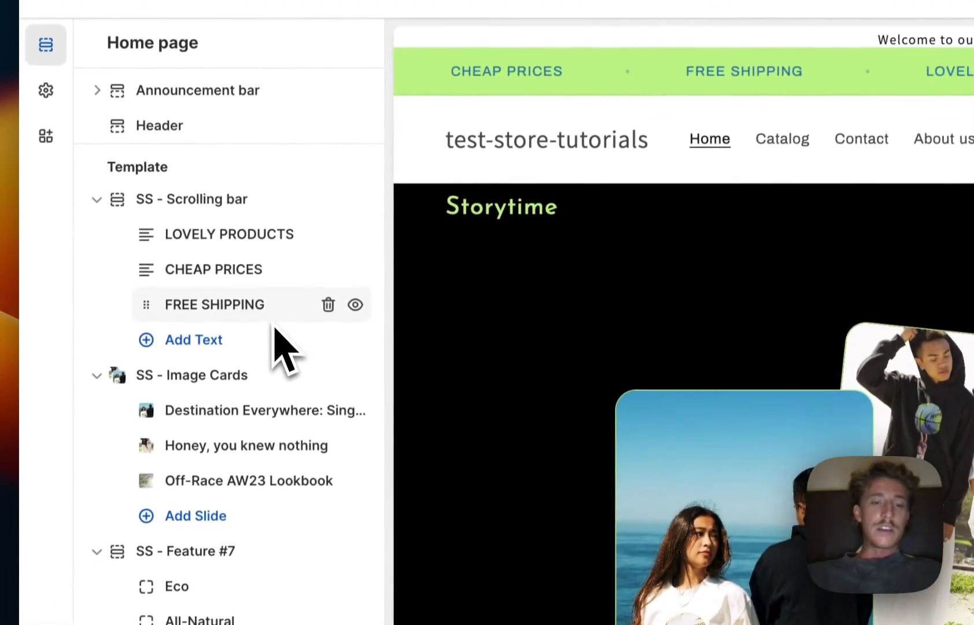
scroll(272, 532, down, 10)
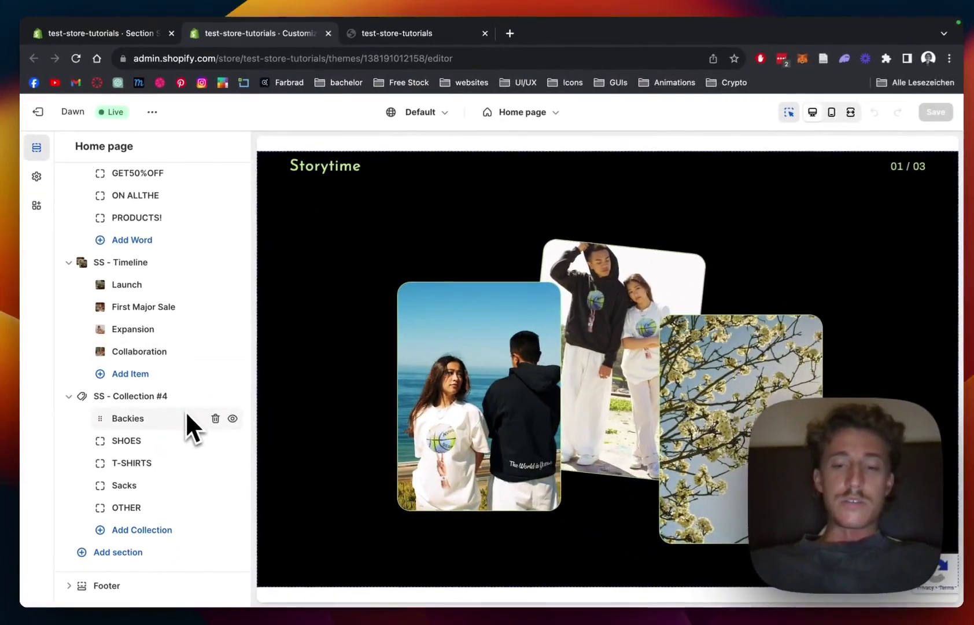
mouse_move(164, 399)
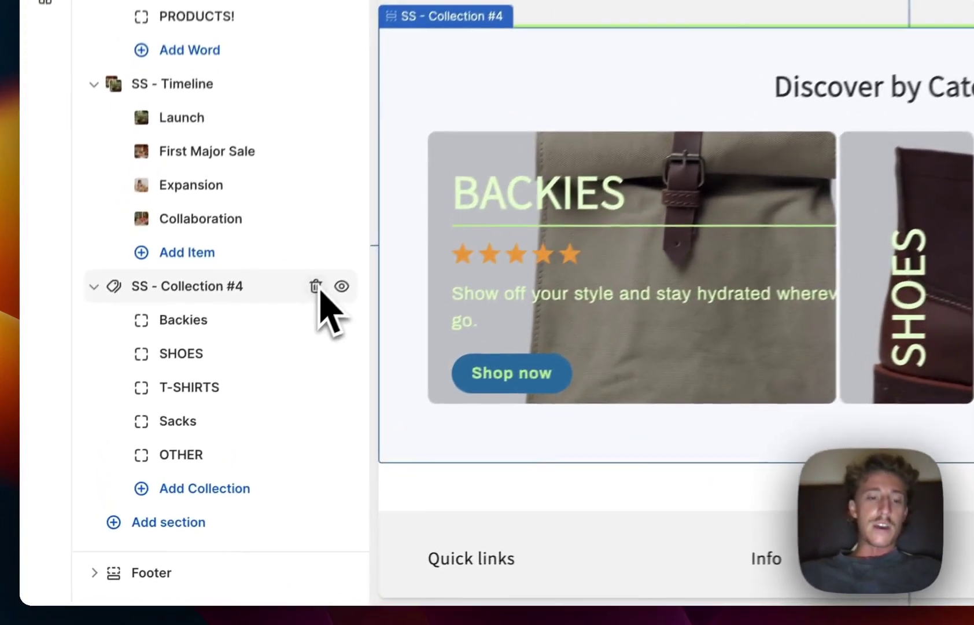
click(213, 396)
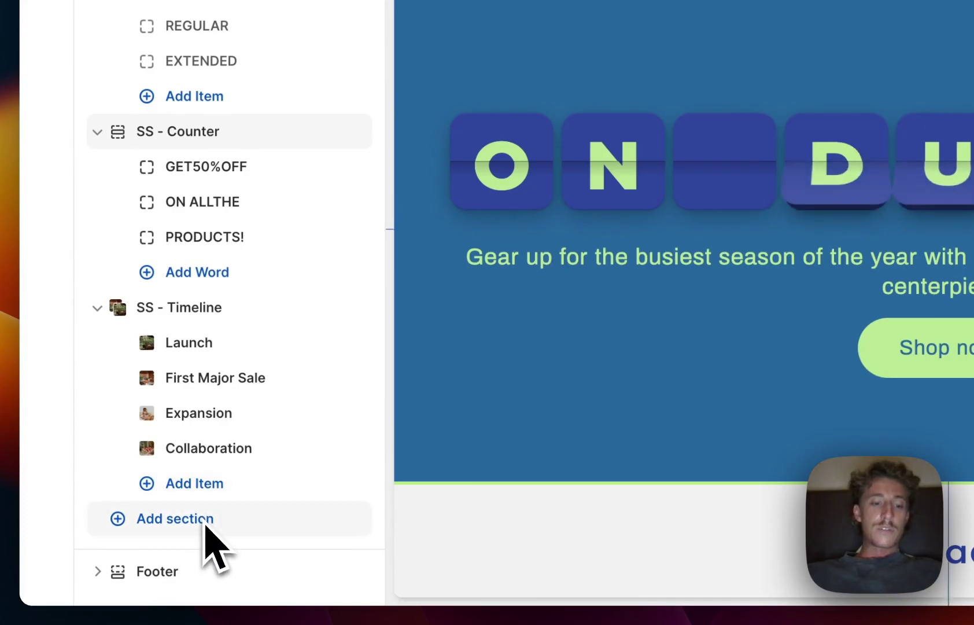
- Add a new Collection #4 section to the home page via the 'collec' search
click(207, 520)
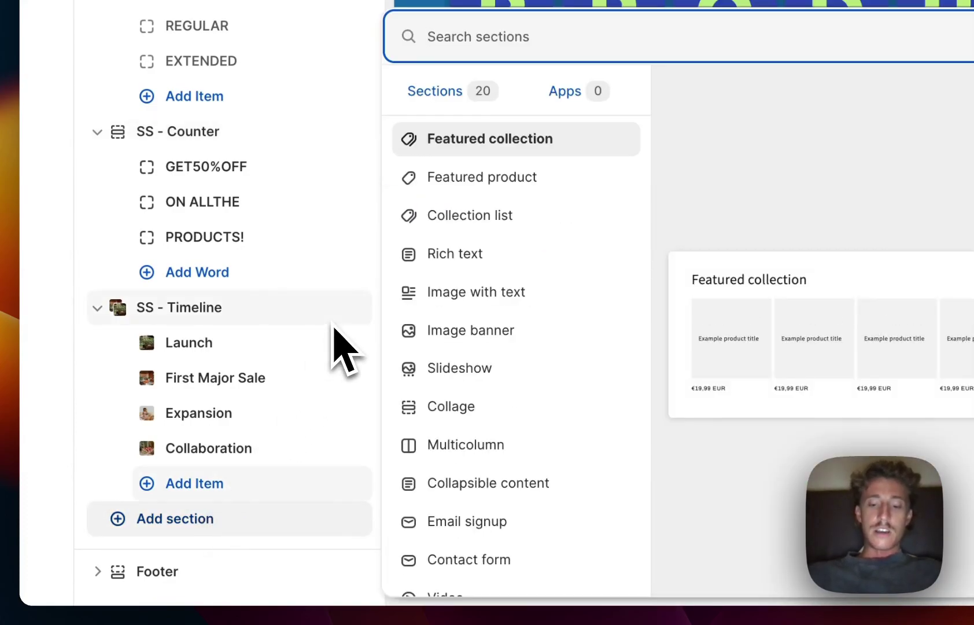
text(collec)
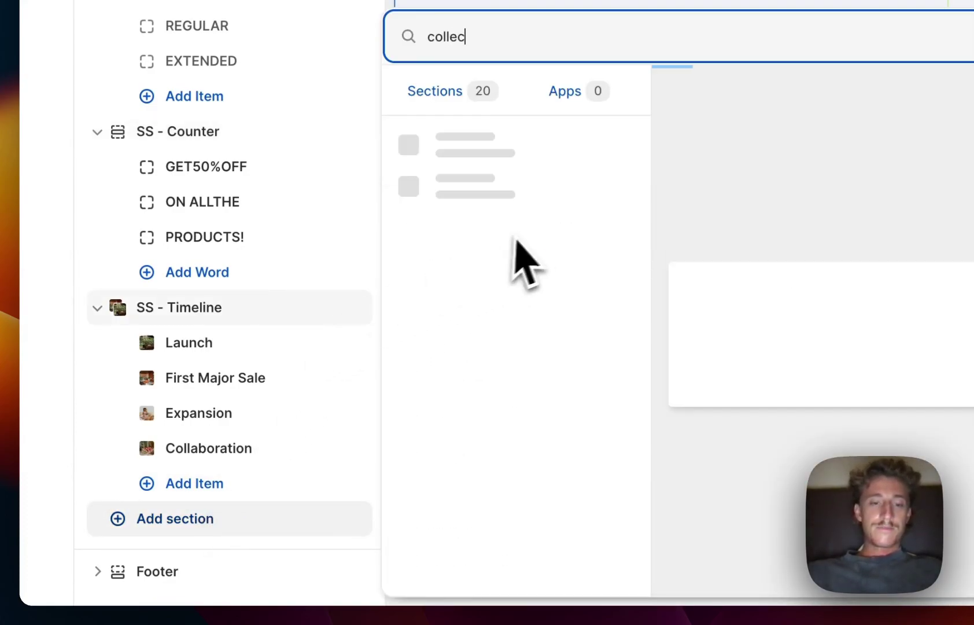
click(524, 224)
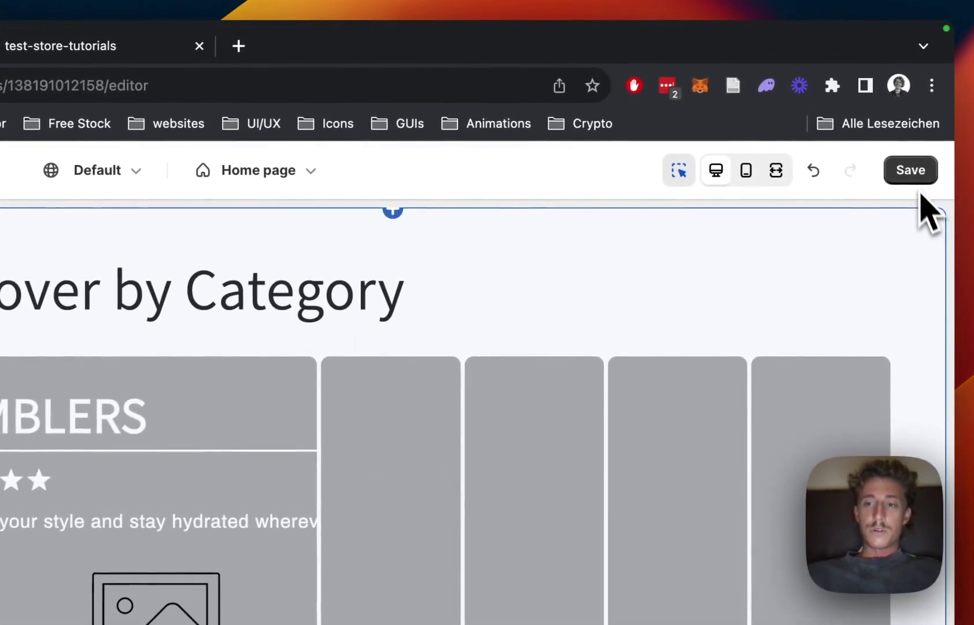
- Save, then set the first card's collection to Backpacks and its title to 'Backpack'
click(928, 117)
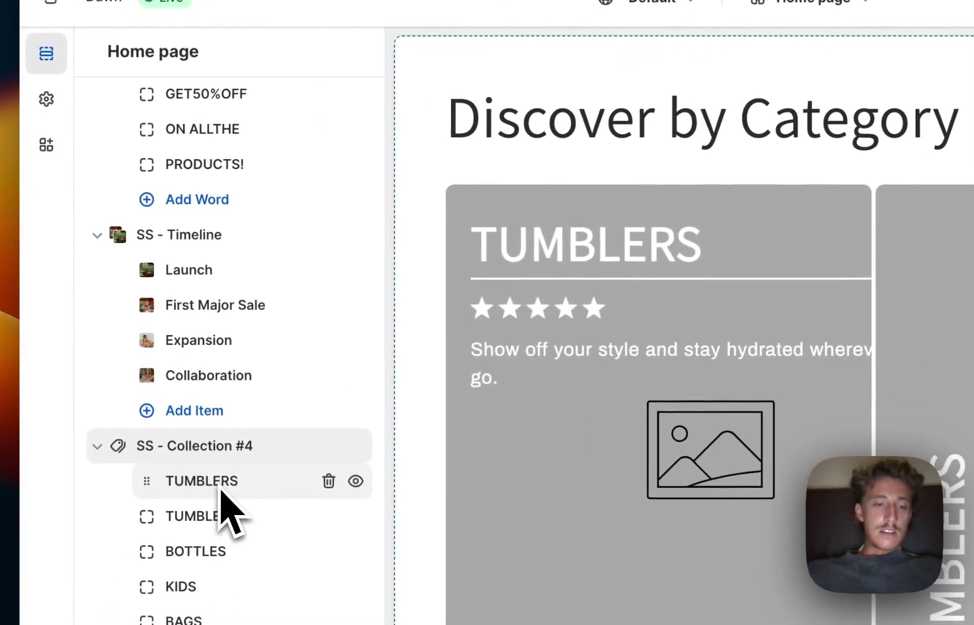
click(221, 486)
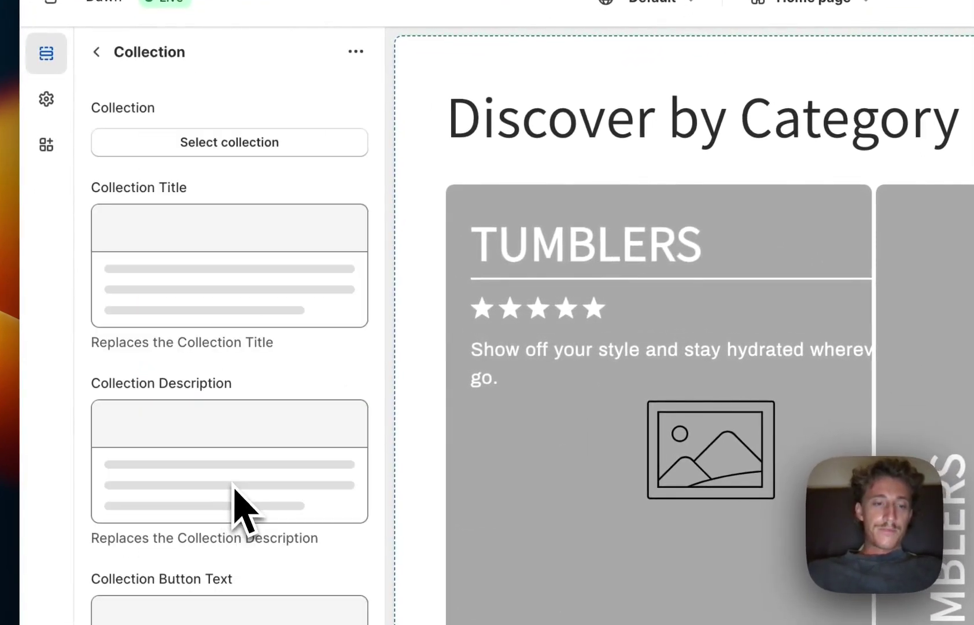
click(236, 144)
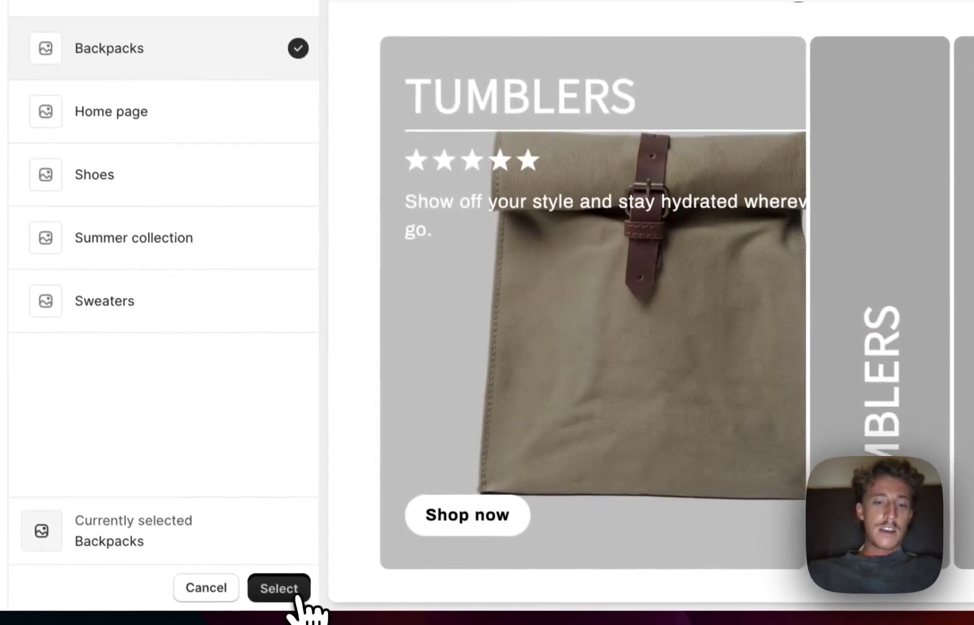
click(298, 589)
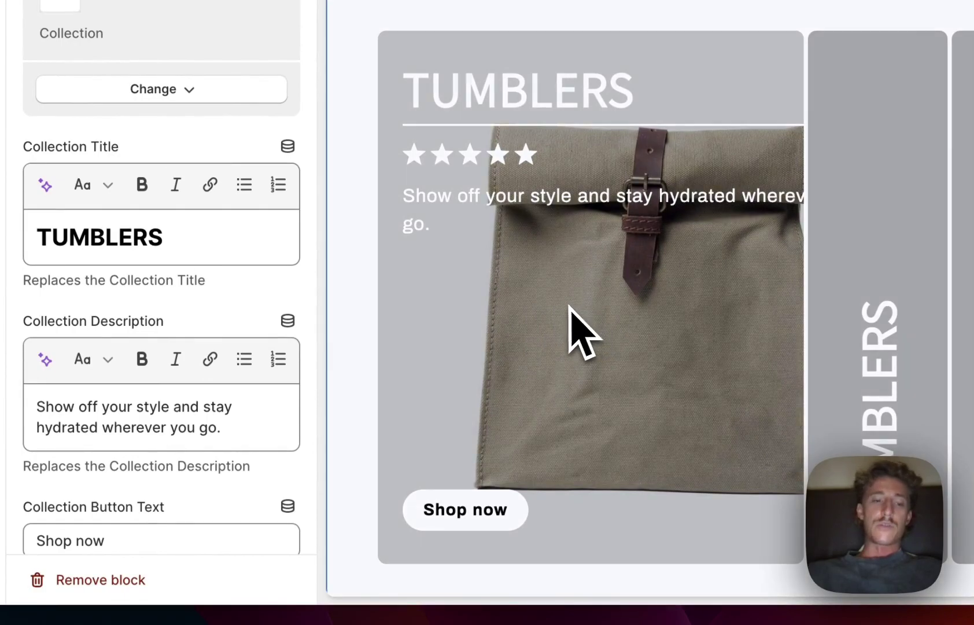
drag(207, 226, 8, 229)
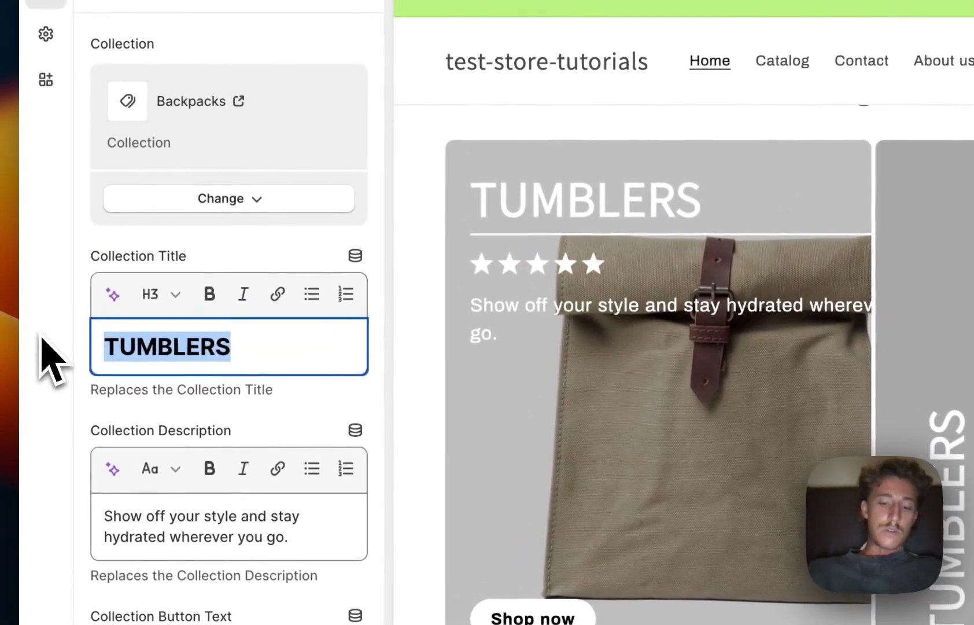
text(Back)
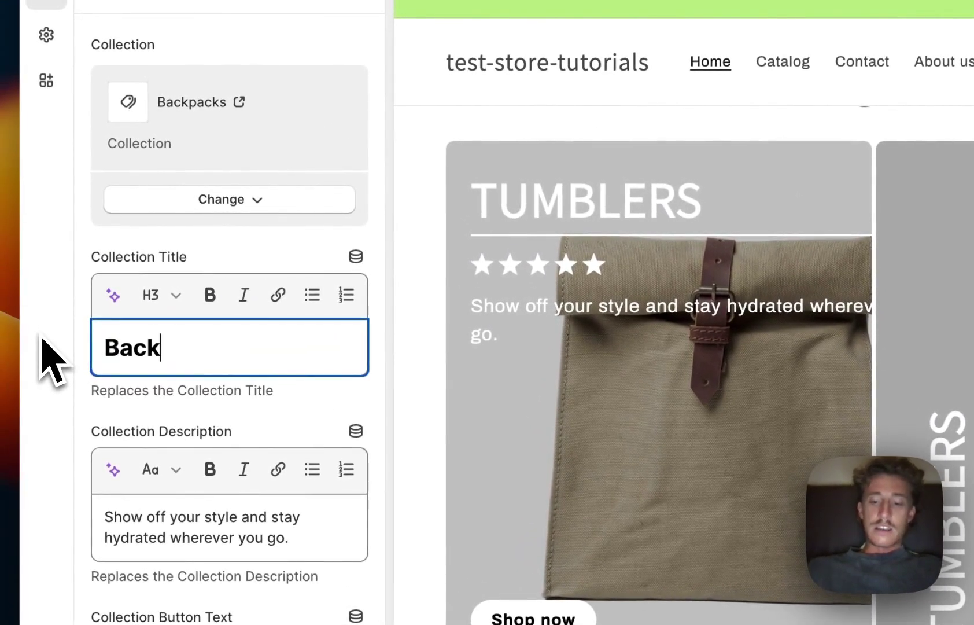
text(pack)
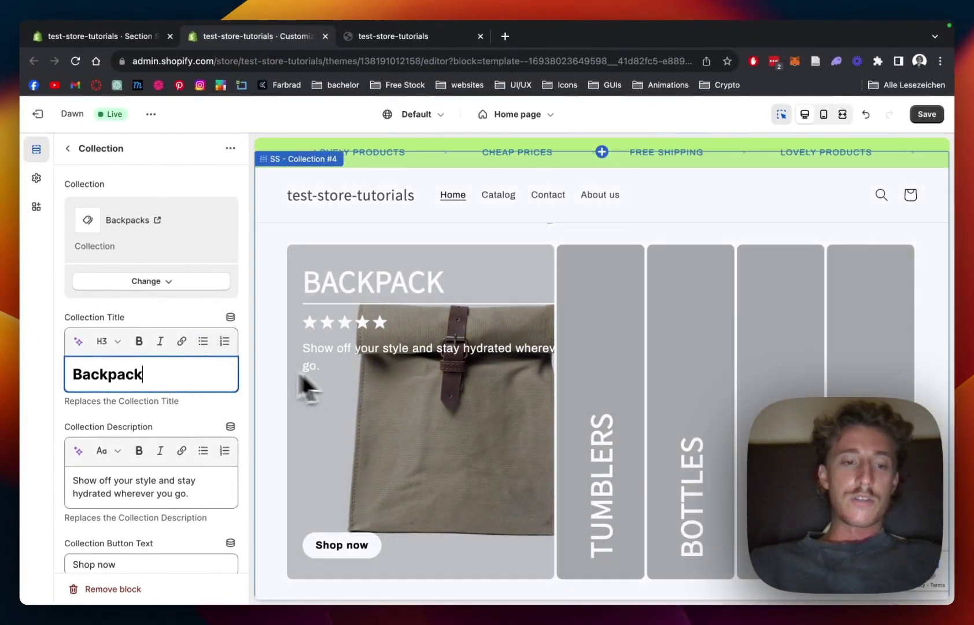
- Link the card's Collection URL to Collections > Backpacks
scroll(186, 358, down, 5)
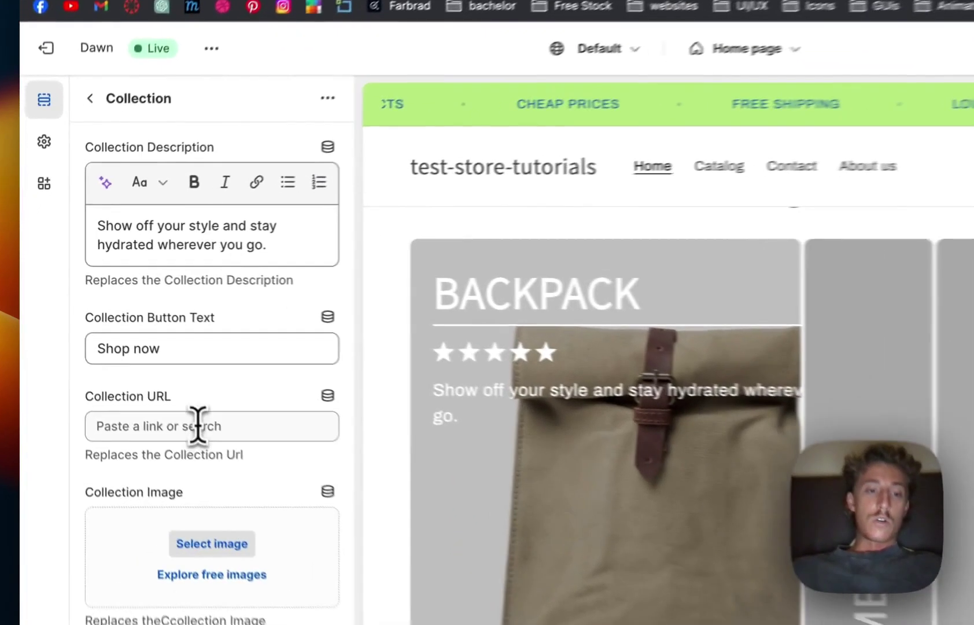
click(198, 427)
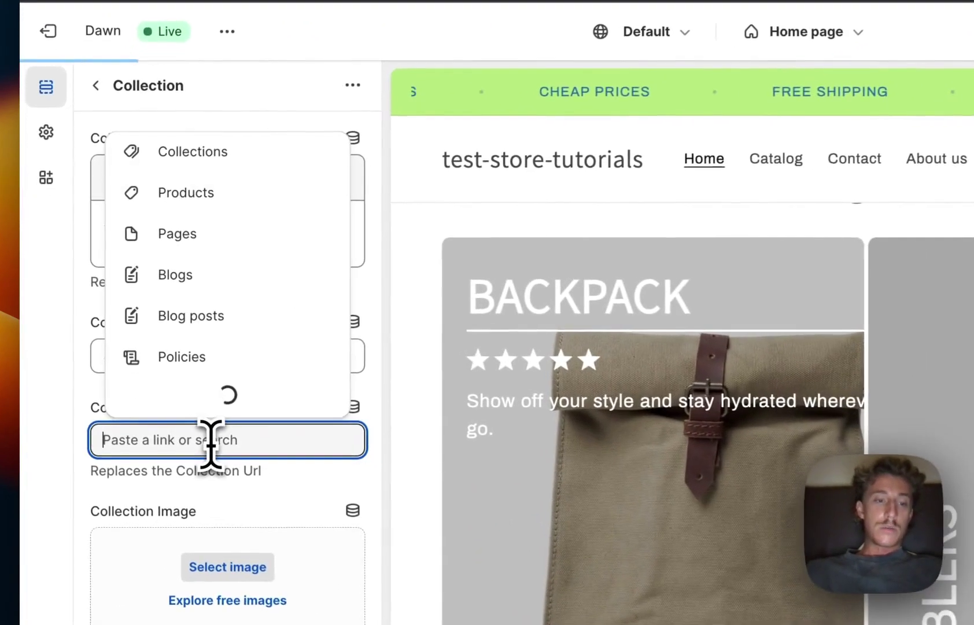
click(199, 197)
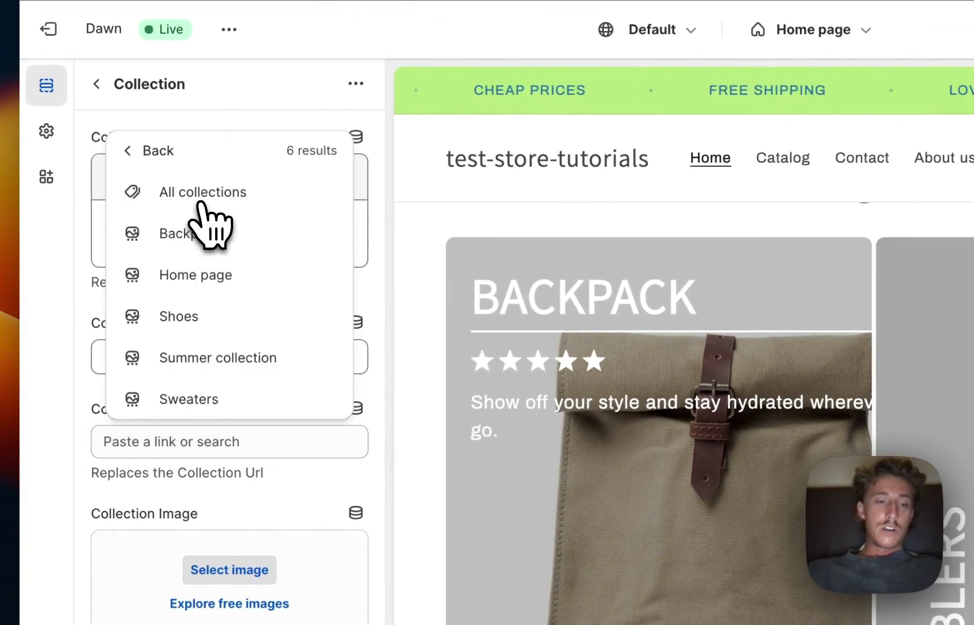
click(202, 236)
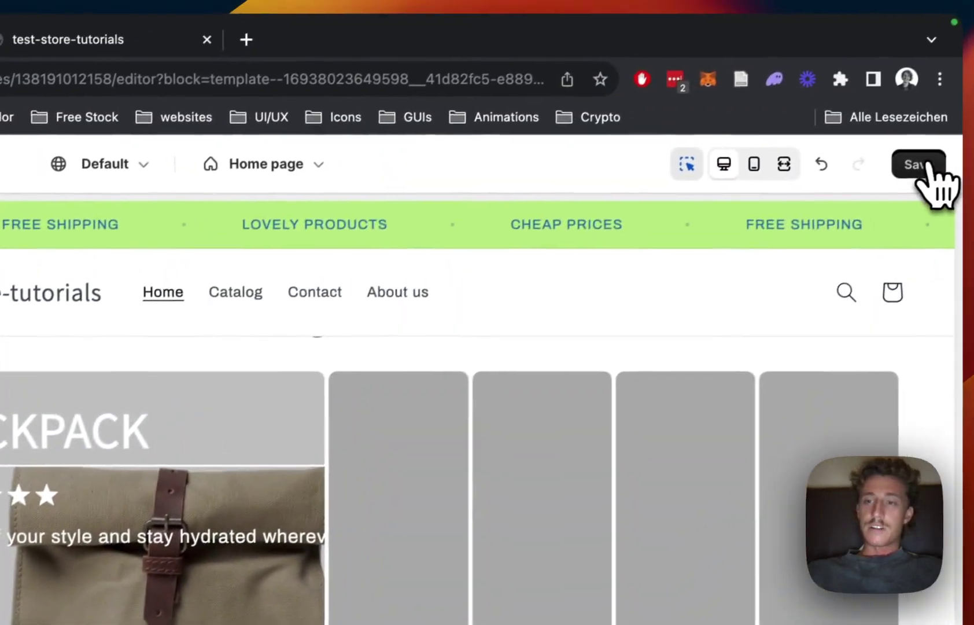
- Save the Backpack card changes and return to the Home page section list
click(926, 164)
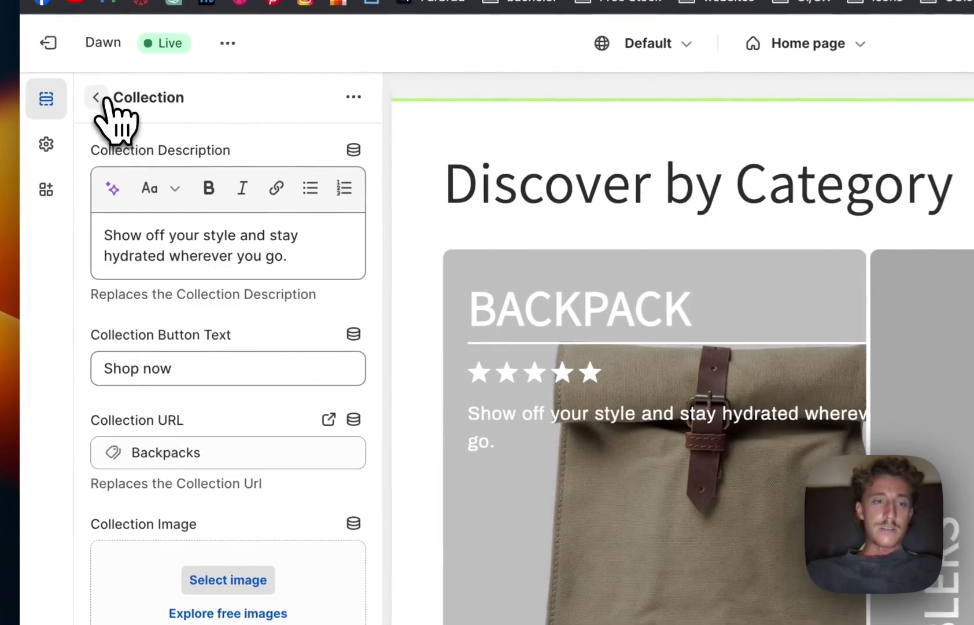
click(71, 148)
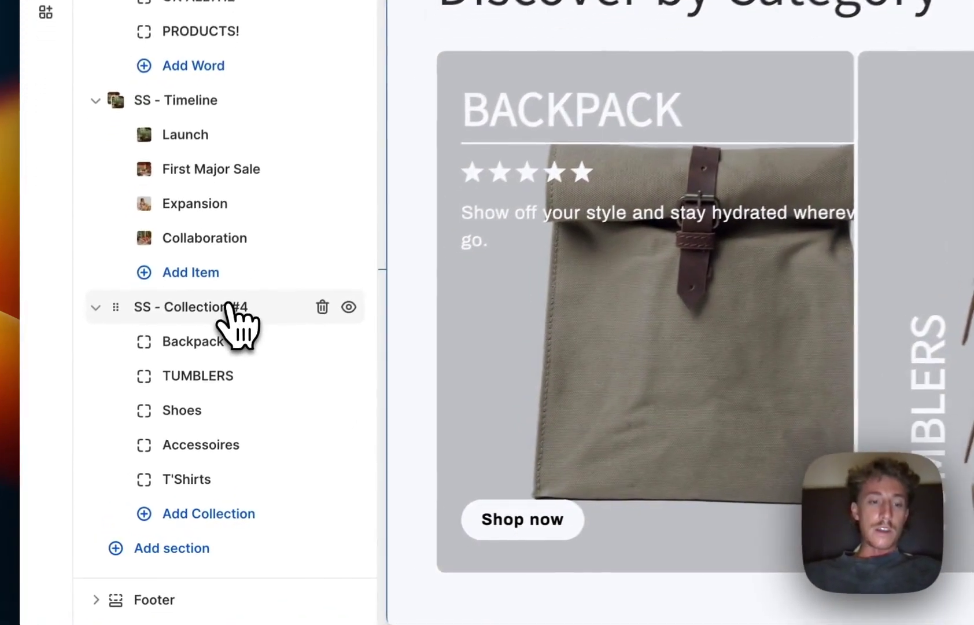
- Change the Collection #4 heading to 'Our Collection' and its size to 40 px
click(141, 395)
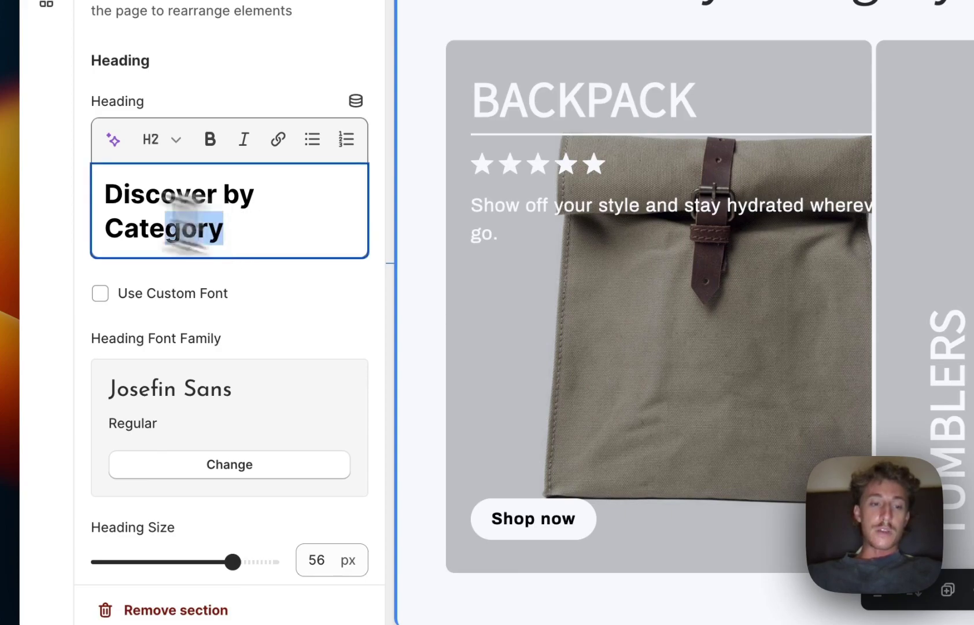
text(Our Collection)
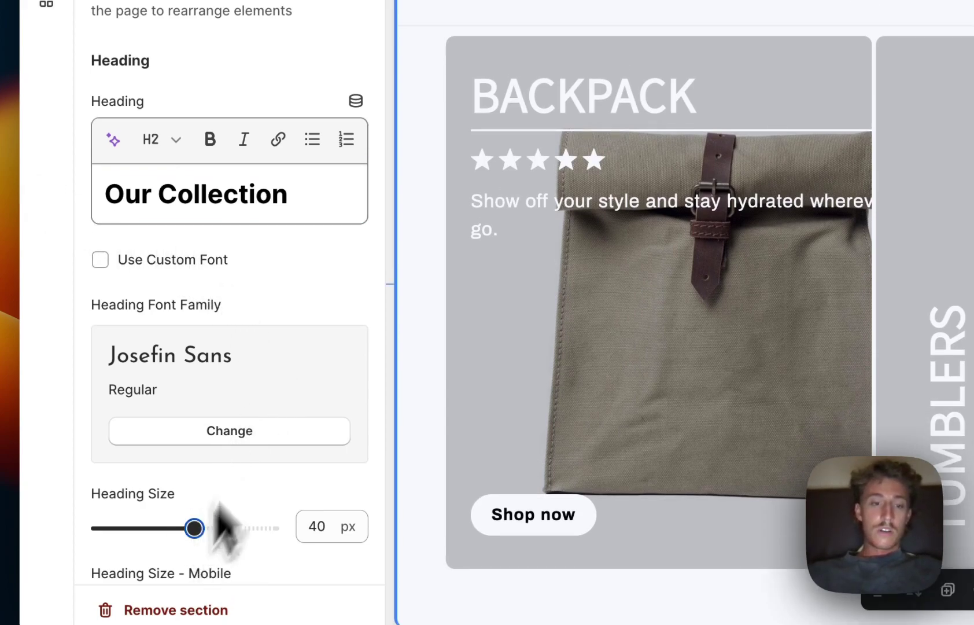
scroll(311, 373, down, 5)
scroll(312, 374, down, 1)
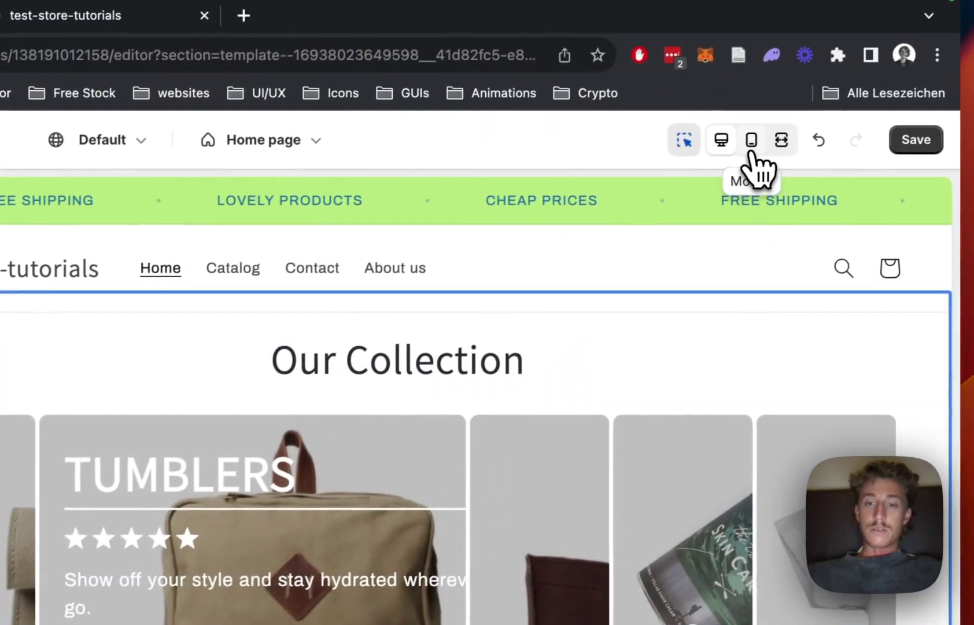
click(802, 109)
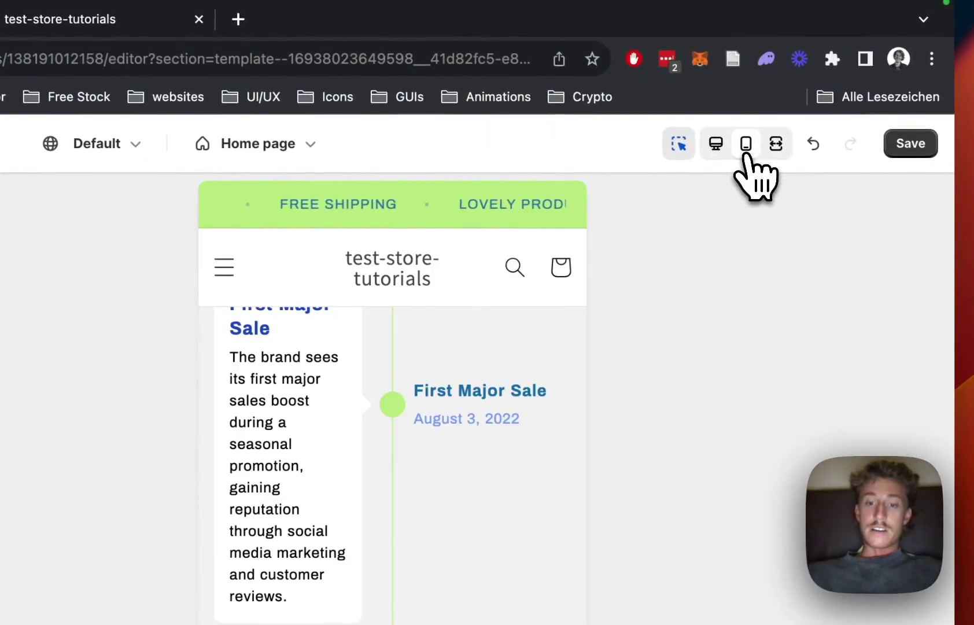
scroll(559, 414, down, 10)
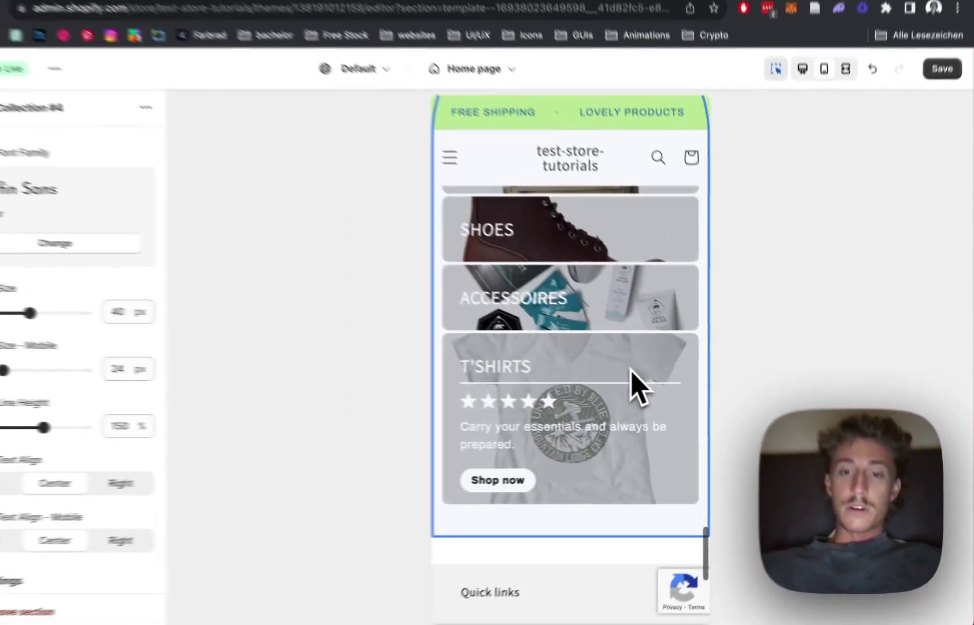
scroll(520, 452, up, 3)
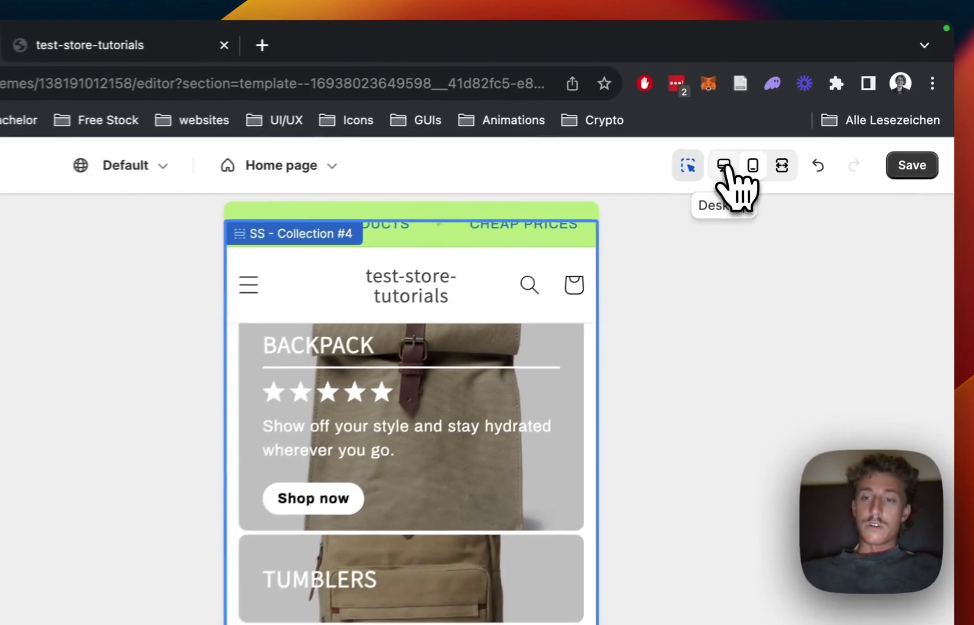
click(804, 114)
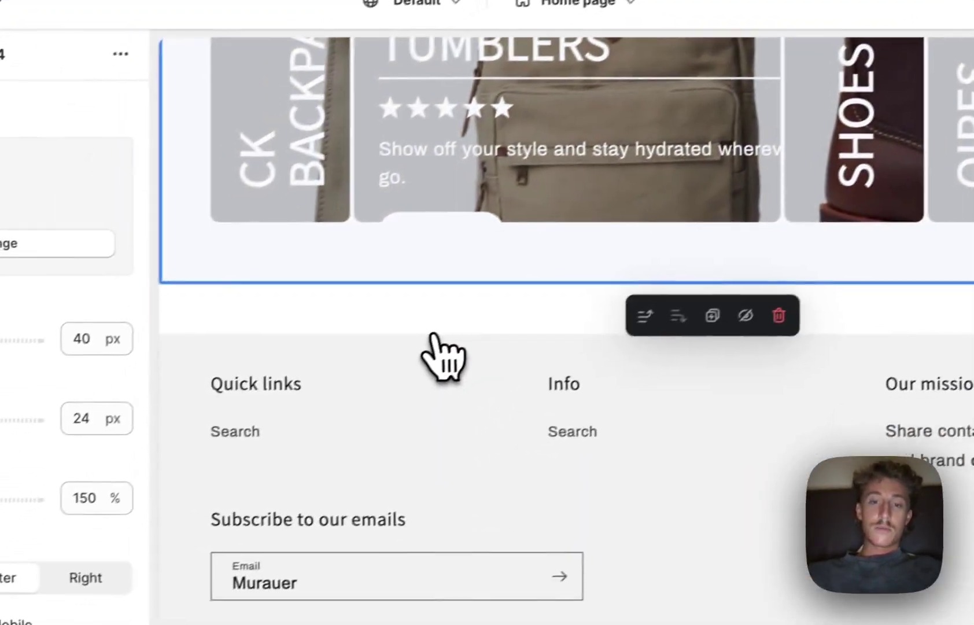
- Try Grid Gap values of 18 and 10 px, then leave it at 4 px
scroll(428, 359, up, 4)
scroll(434, 347, down, 1)
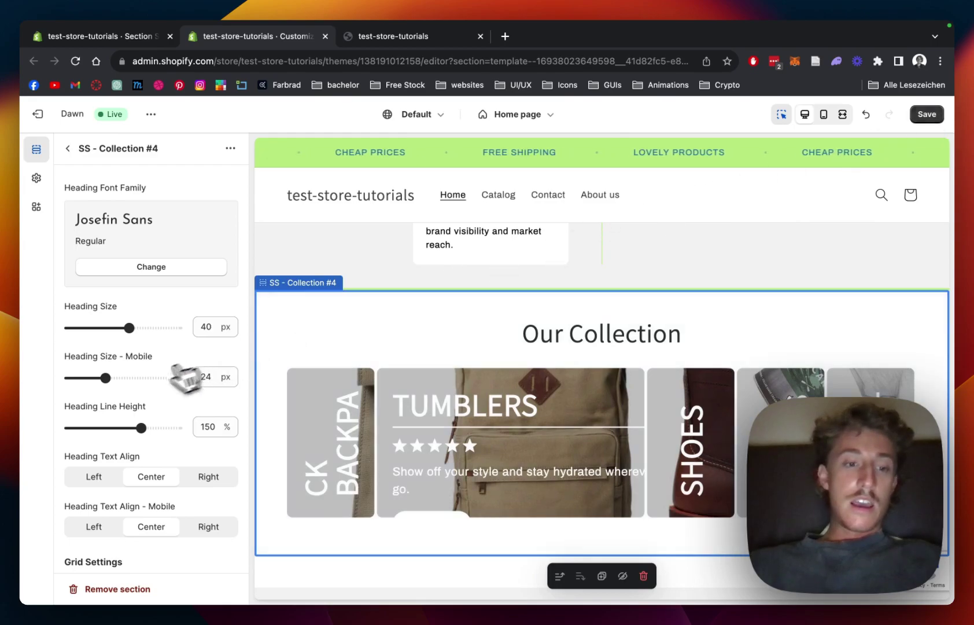
scroll(174, 385, down, 8)
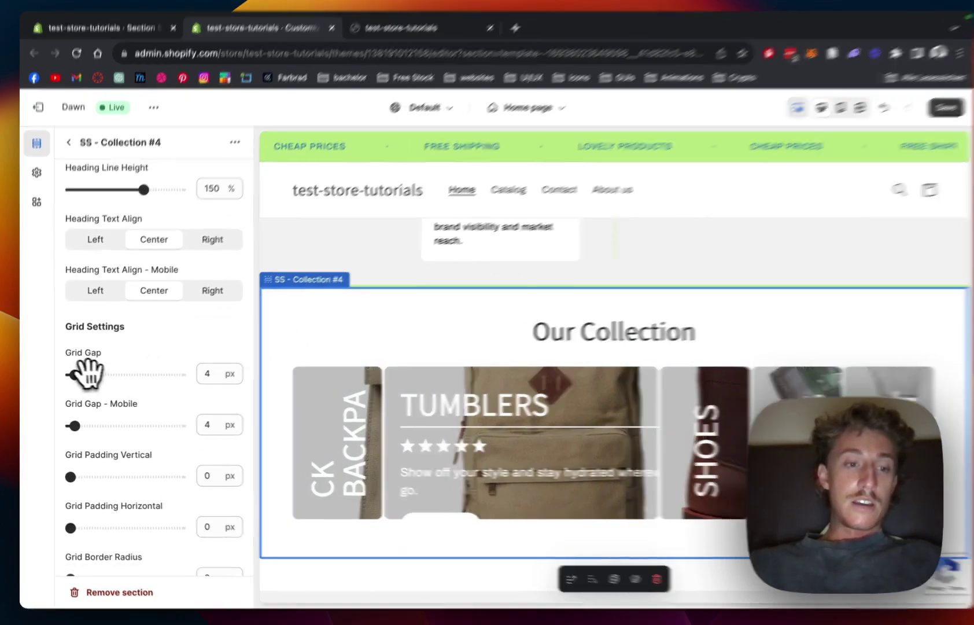
drag(73, 375, 86, 375)
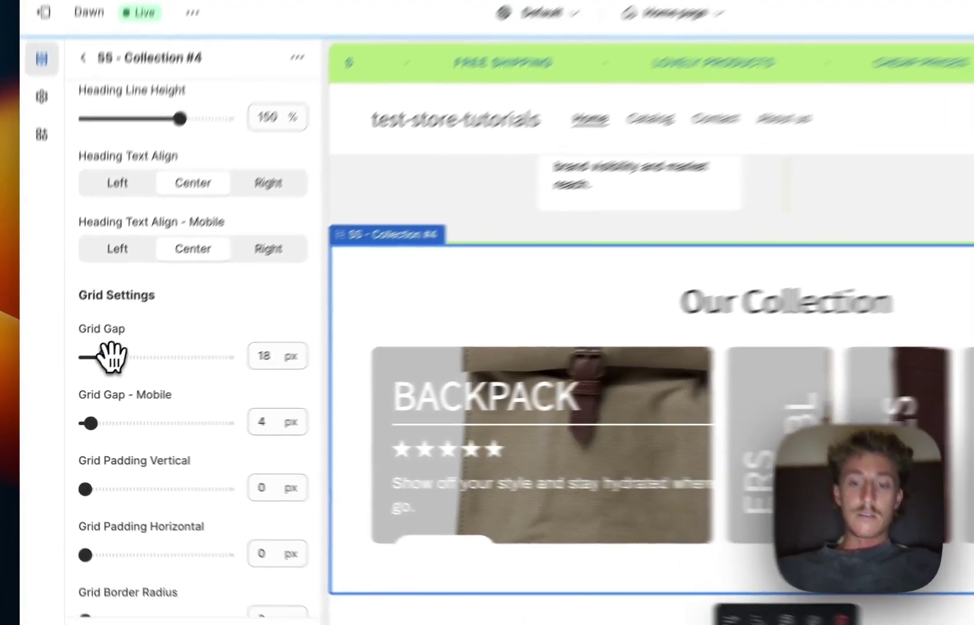
drag(130, 340, 116, 341)
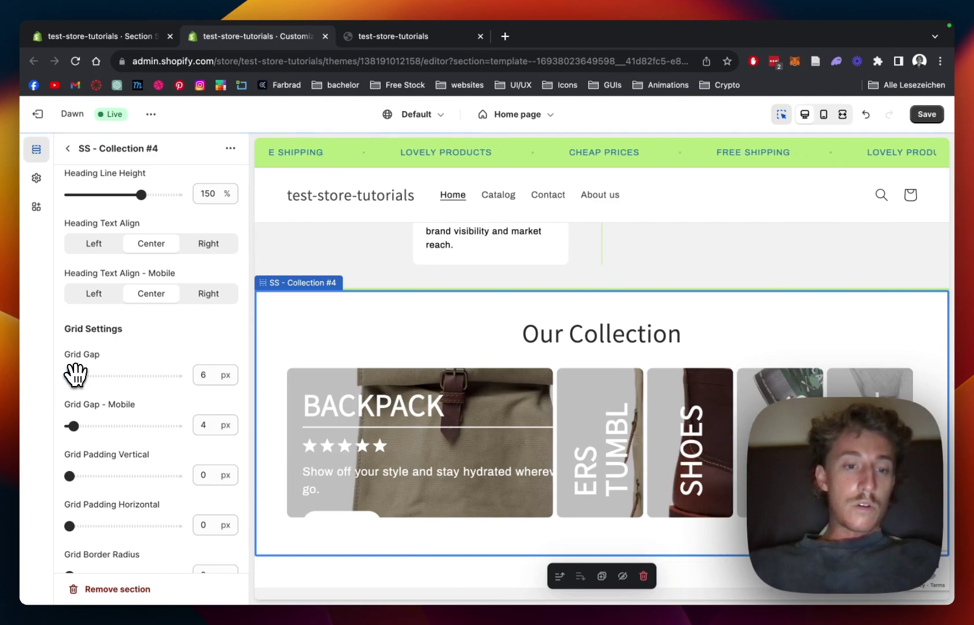
drag(75, 375, 72, 375)
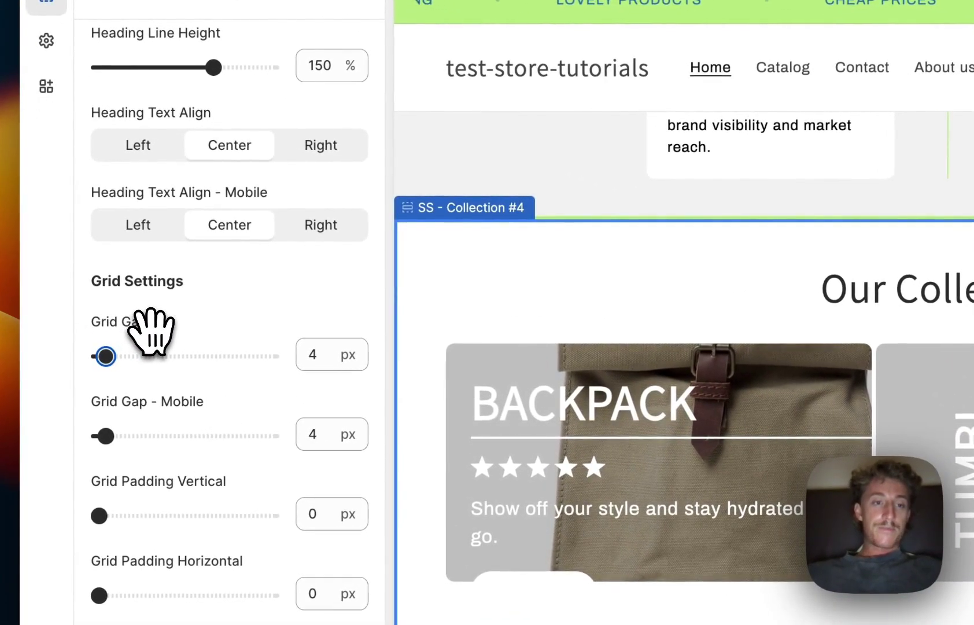
- Set the Grid Margin top to 0 px so cards sit under the heading
scroll(217, 348, down, 5)
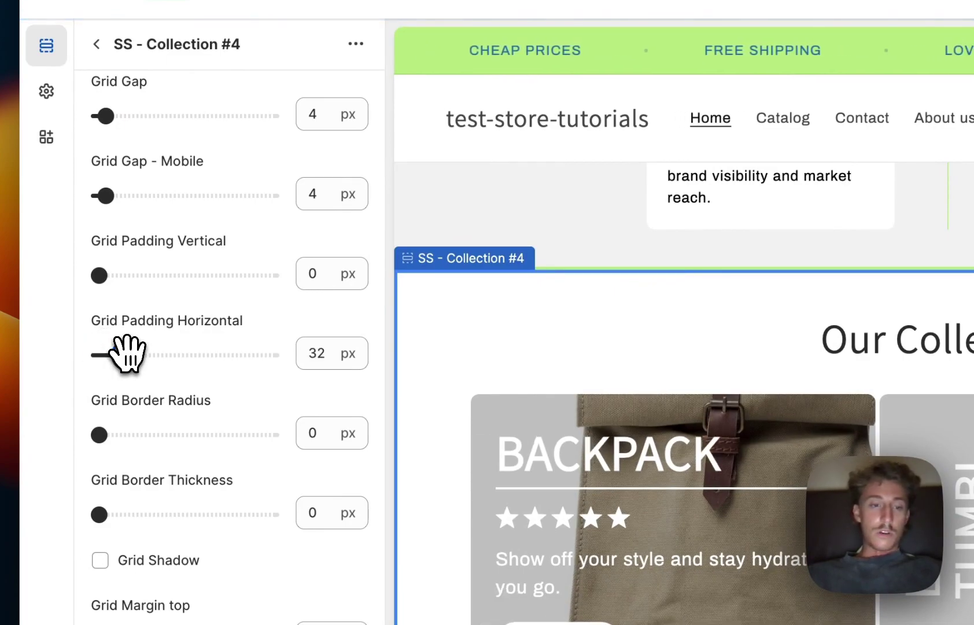
scroll(185, 321, down, 5)
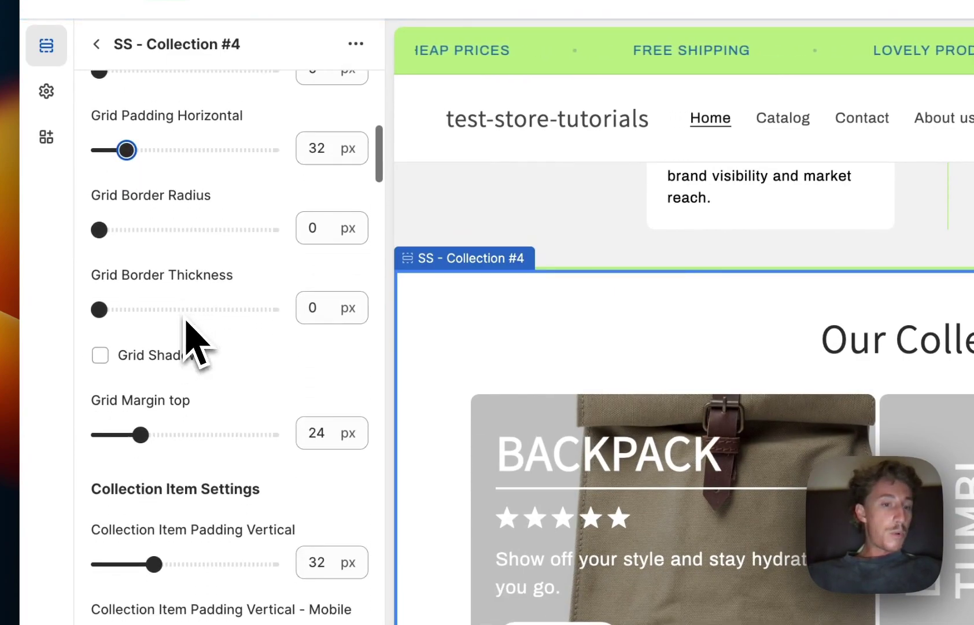
scroll(186, 322, down, 2)
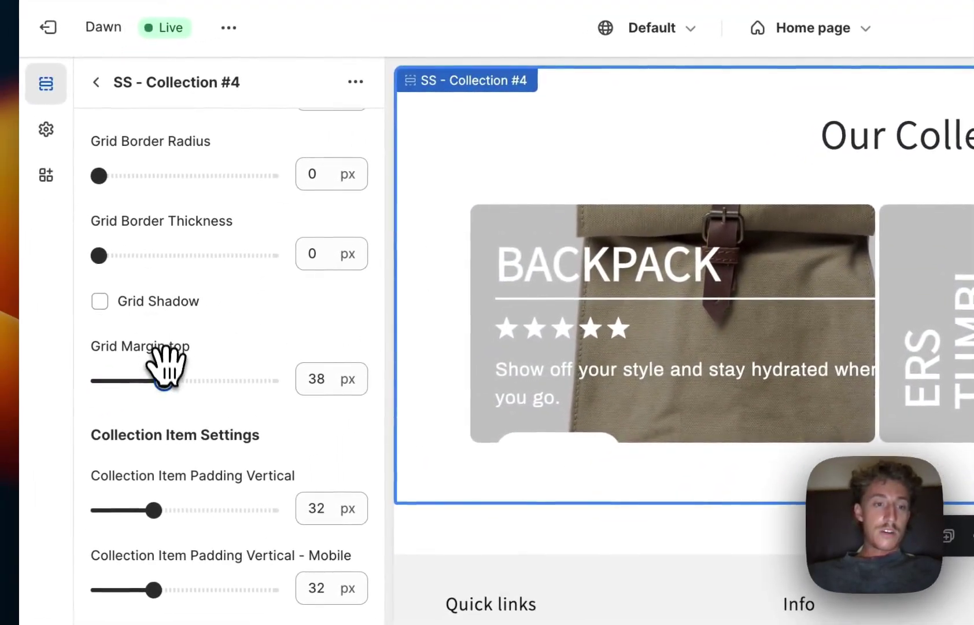
drag(165, 370, 161, 375)
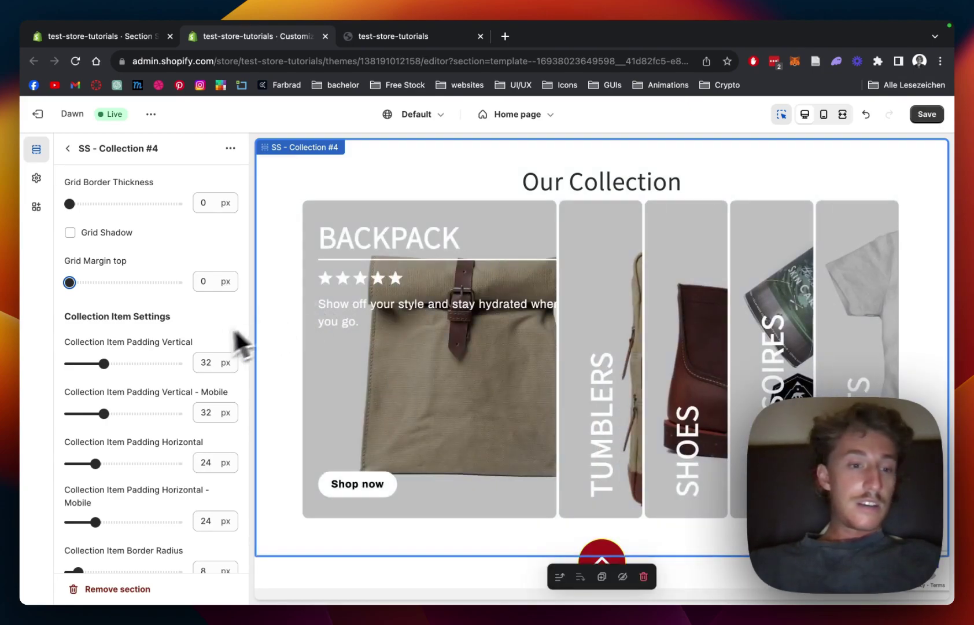
- Keep Portrait as the desktop and Landscape as the mobile card aspect ratio
scroll(188, 342, down, 5)
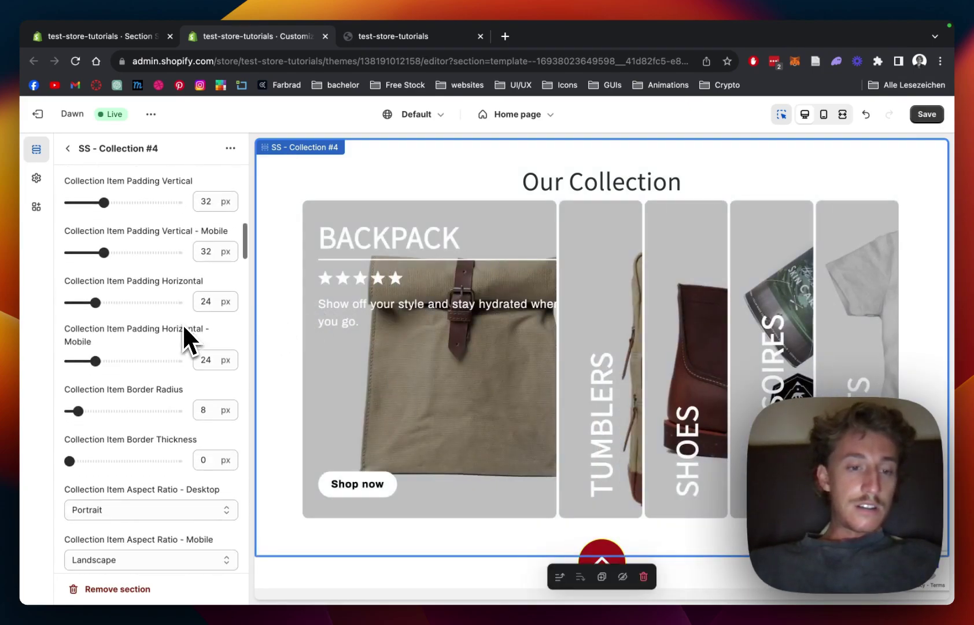
scroll(184, 329, down, 3)
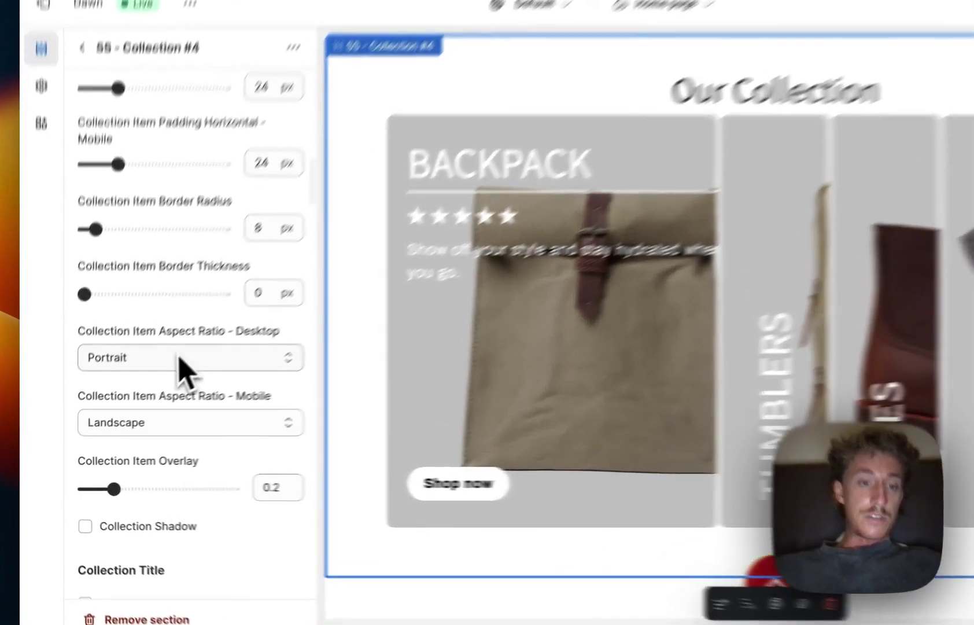
click(183, 356)
click(205, 257)
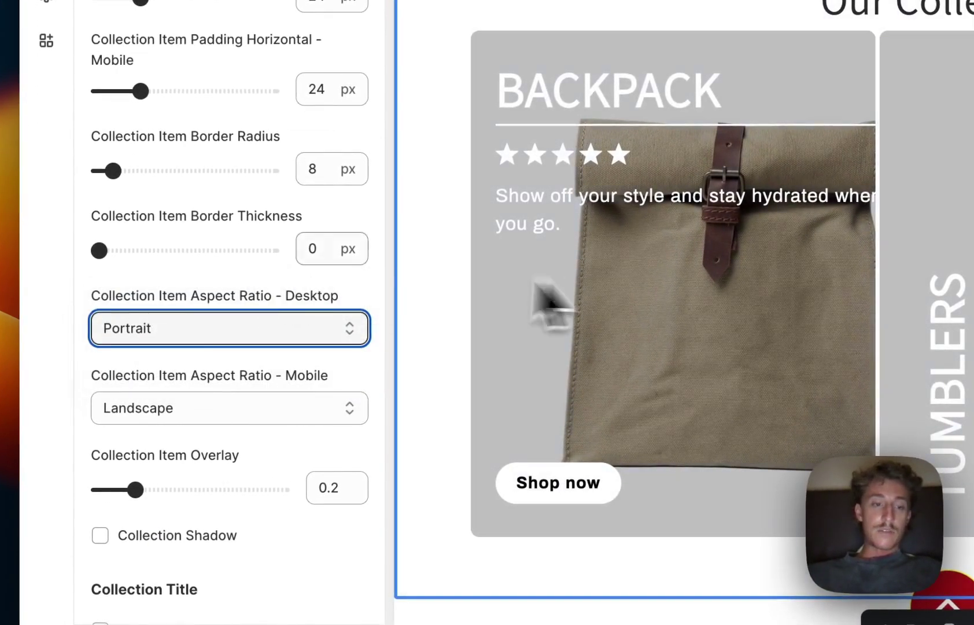
scroll(244, 292, down, 2)
click(190, 359)
click(306, 389)
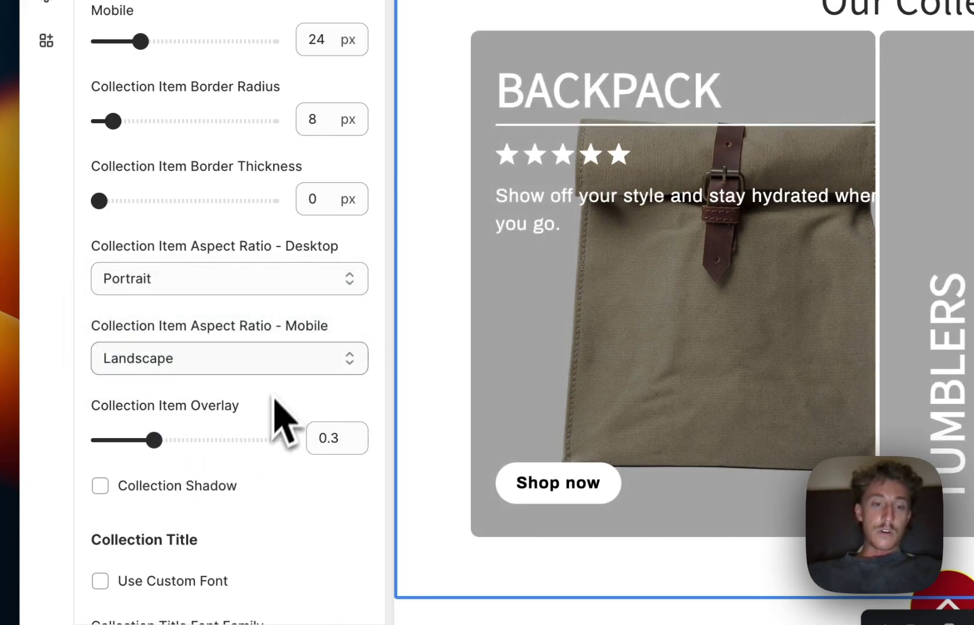
- Set the Stars Margin top to 26 px and Collection Text Size to 14 px
scroll(276, 406, down, 12)
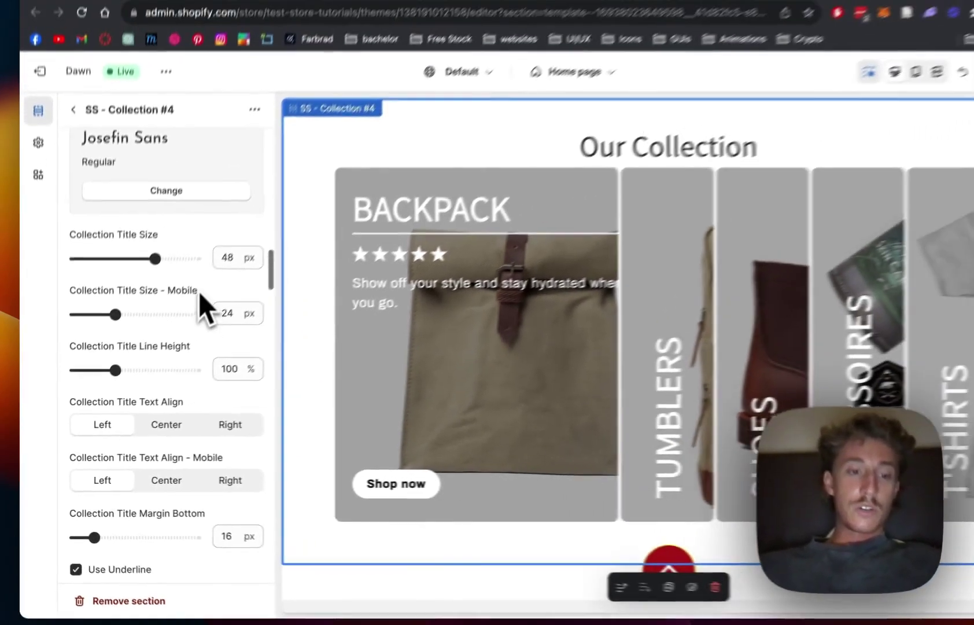
scroll(287, 388, down, 5)
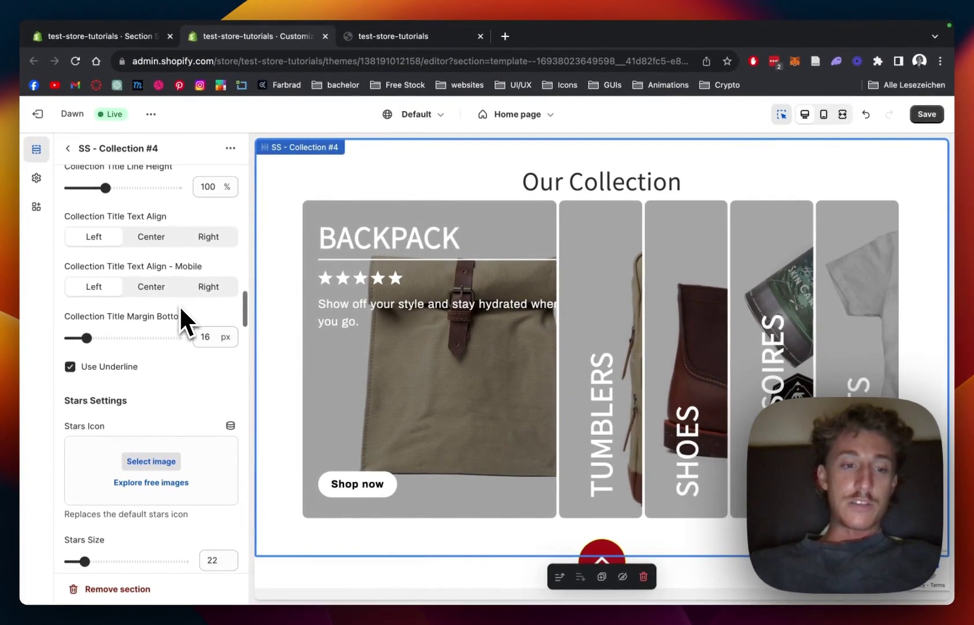
scroll(175, 371, down, 3)
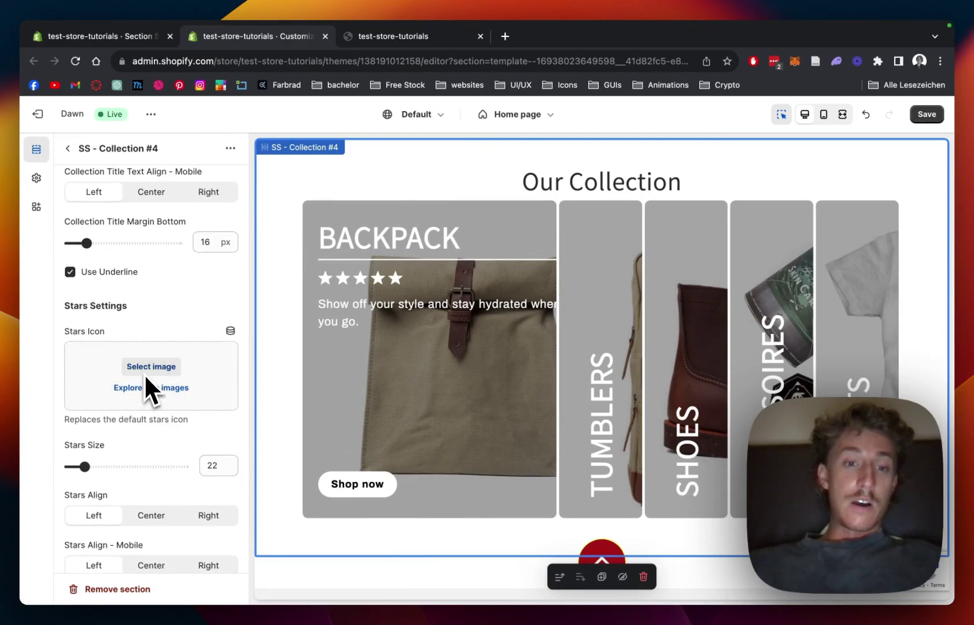
scroll(167, 328, down, 3)
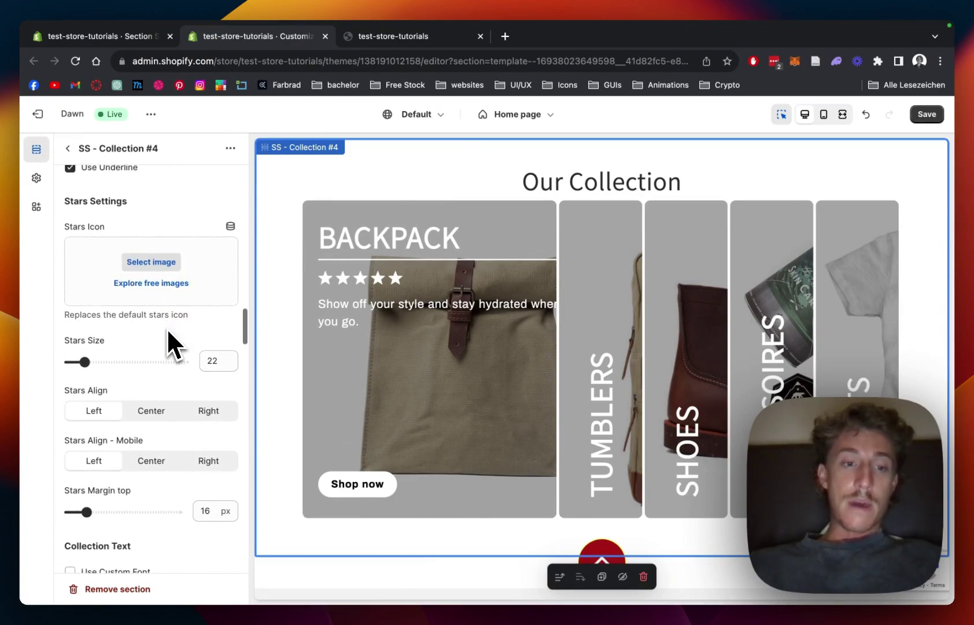
scroll(168, 331, down, 3)
scroll(166, 337, down, 2)
drag(85, 326, 89, 326)
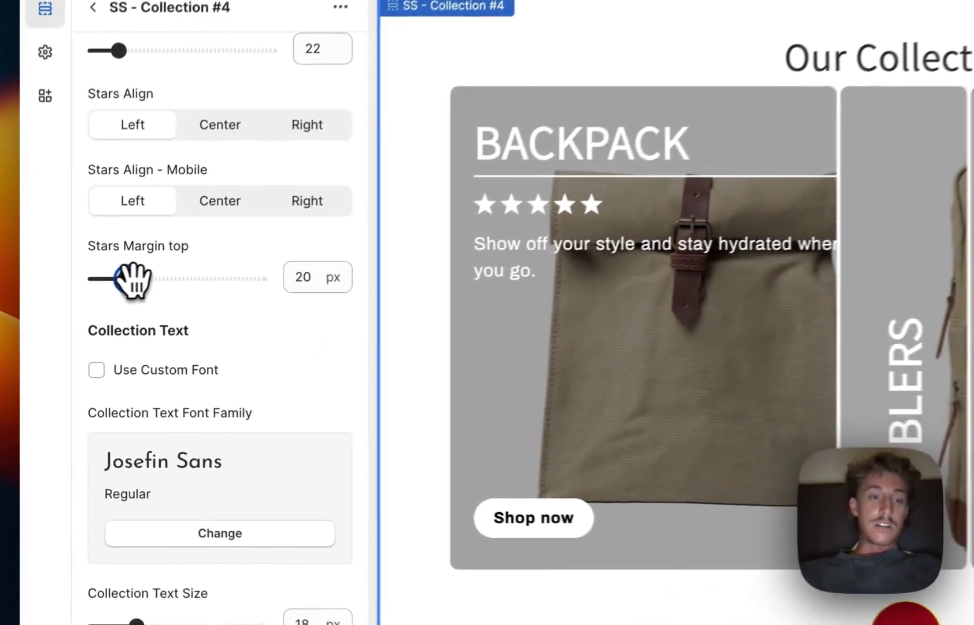
drag(132, 280, 141, 280)
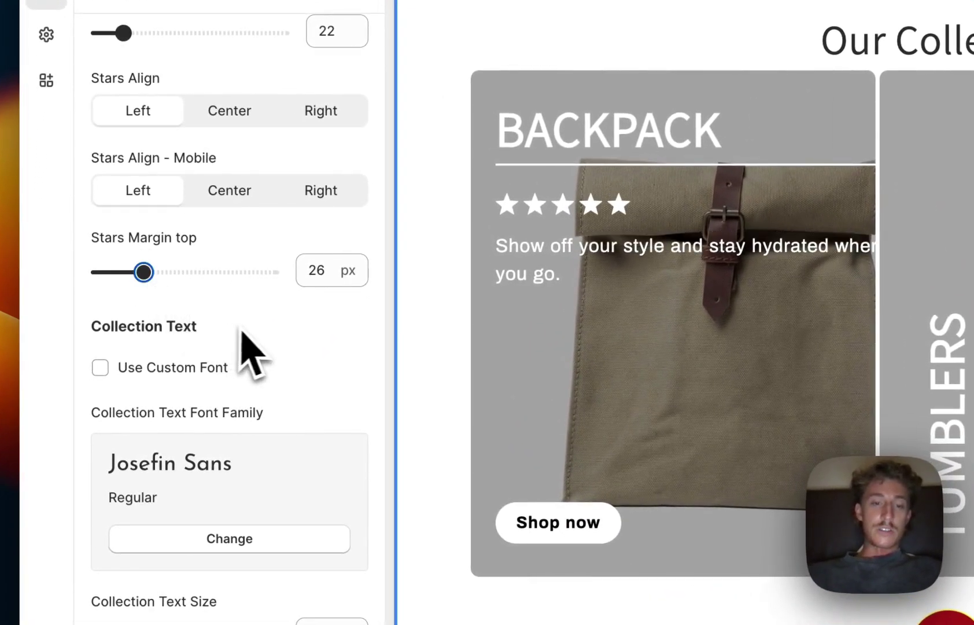
scroll(246, 331, down, 5)
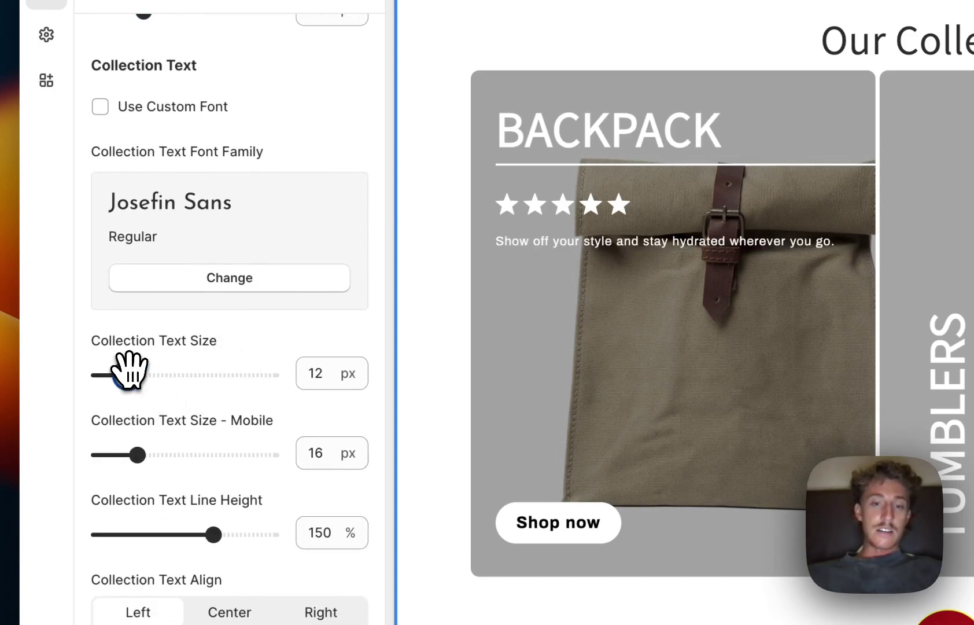
scroll(277, 347, down, 6)
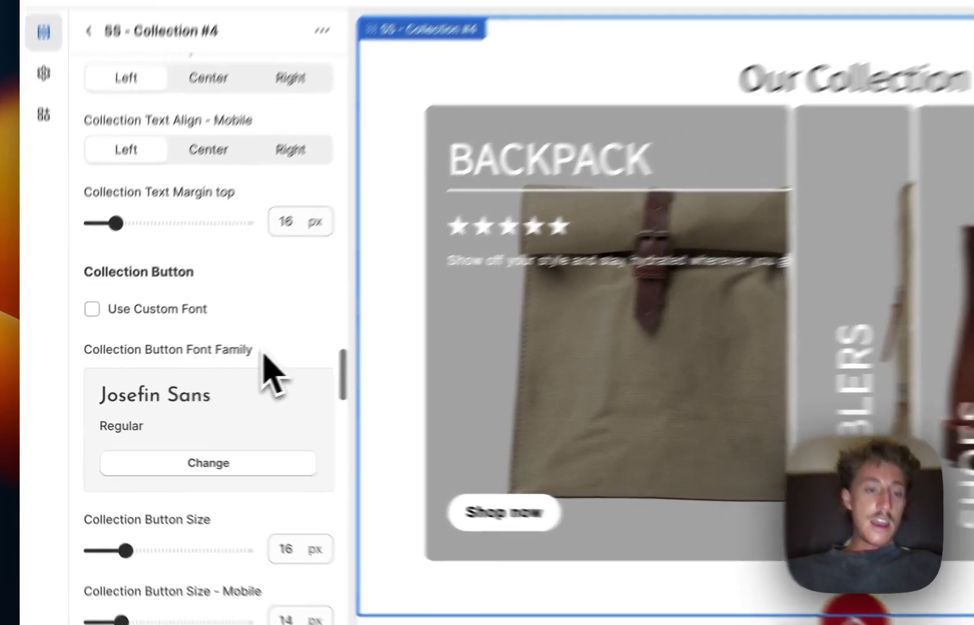
scroll(272, 375, down, 8)
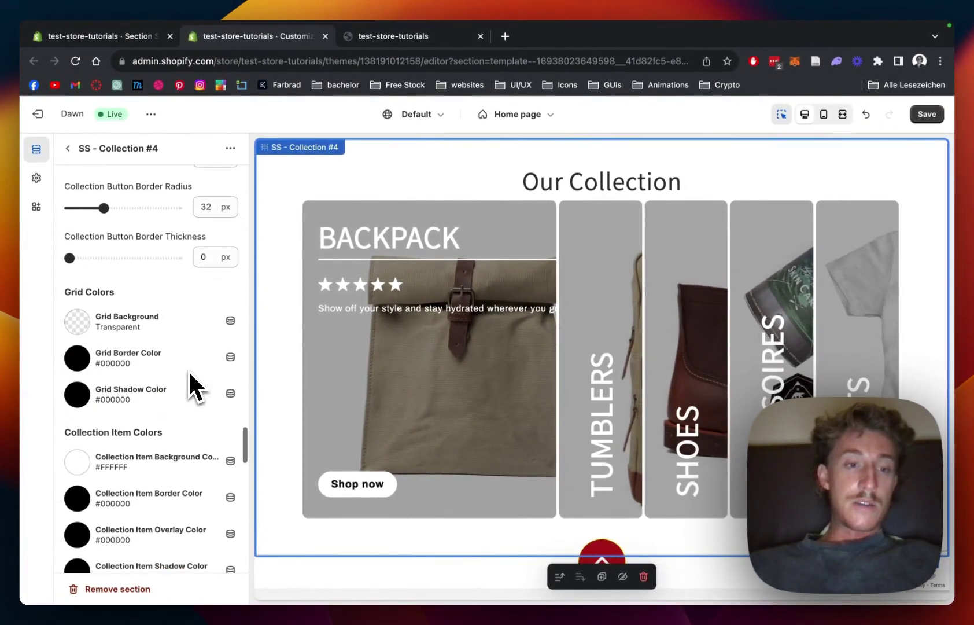
- Make the collection titles light green (#BFEA88)
scroll(184, 394, down, 2)
scroll(184, 393, down, 5)
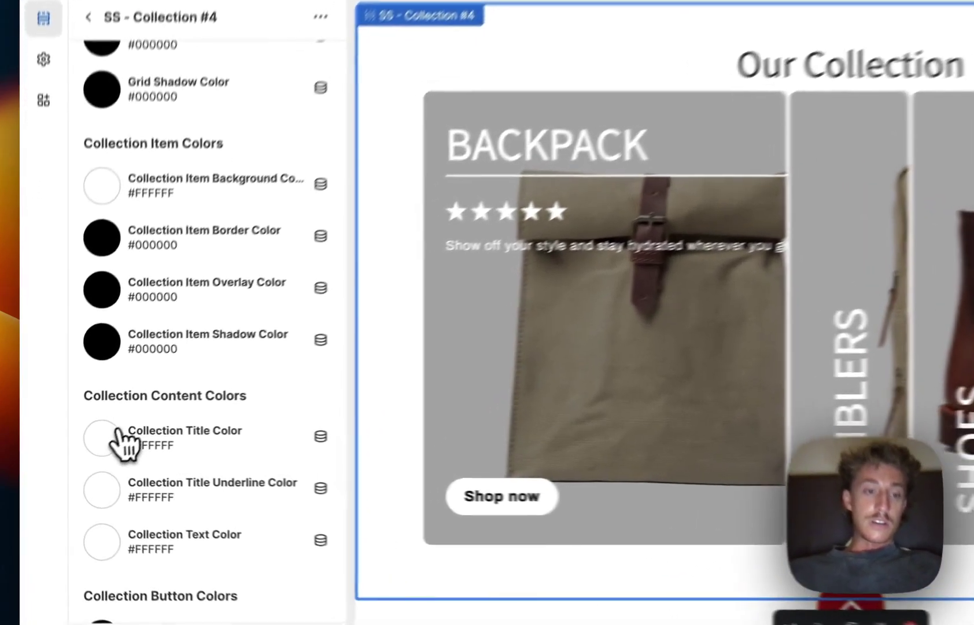
click(118, 431)
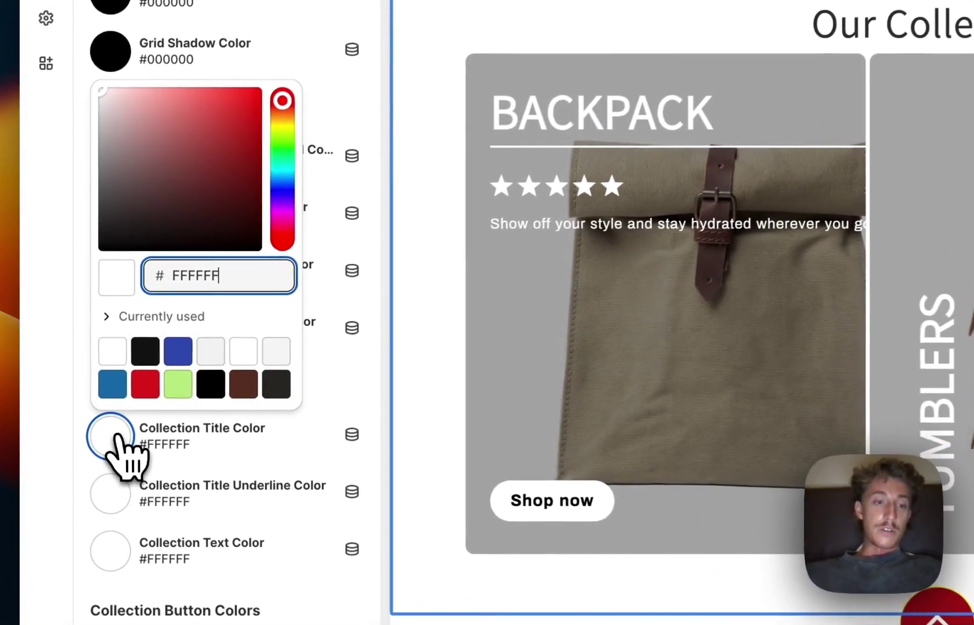
click(162, 453)
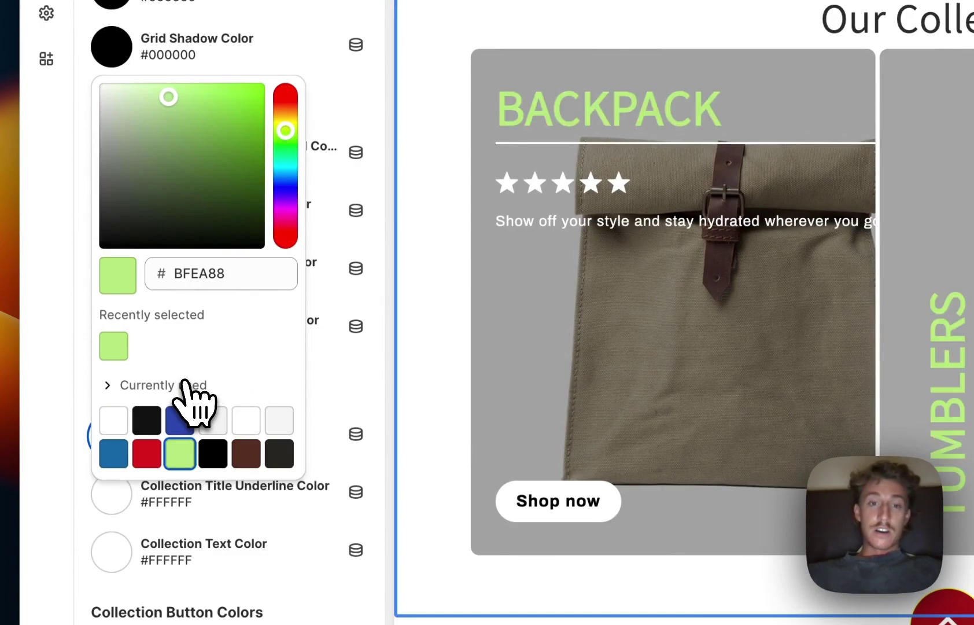
click(356, 388)
- Make the stars soft orange (#FFBF48)
scroll(342, 335, down, 5)
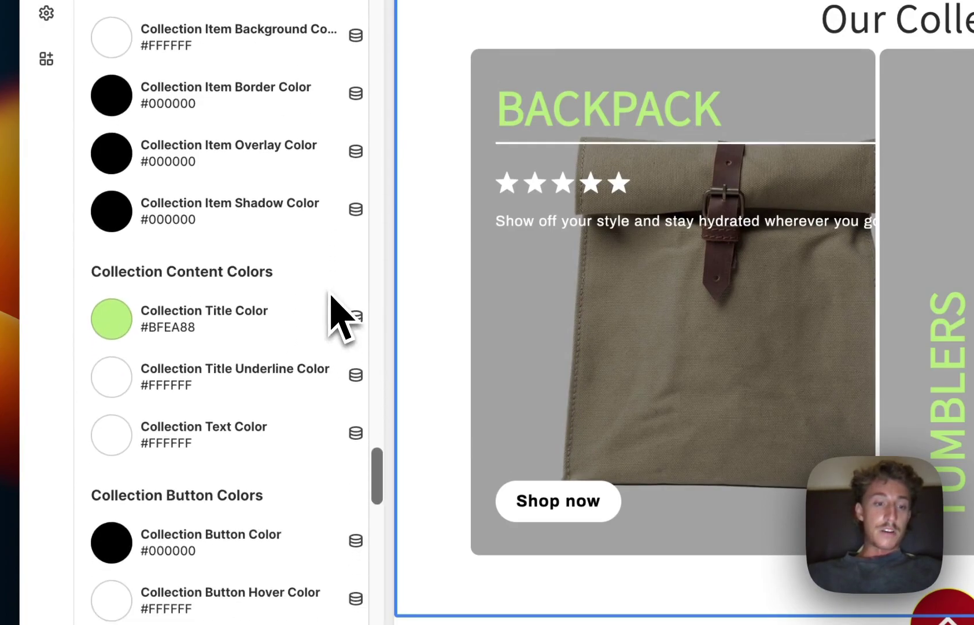
scroll(331, 301, down, 10)
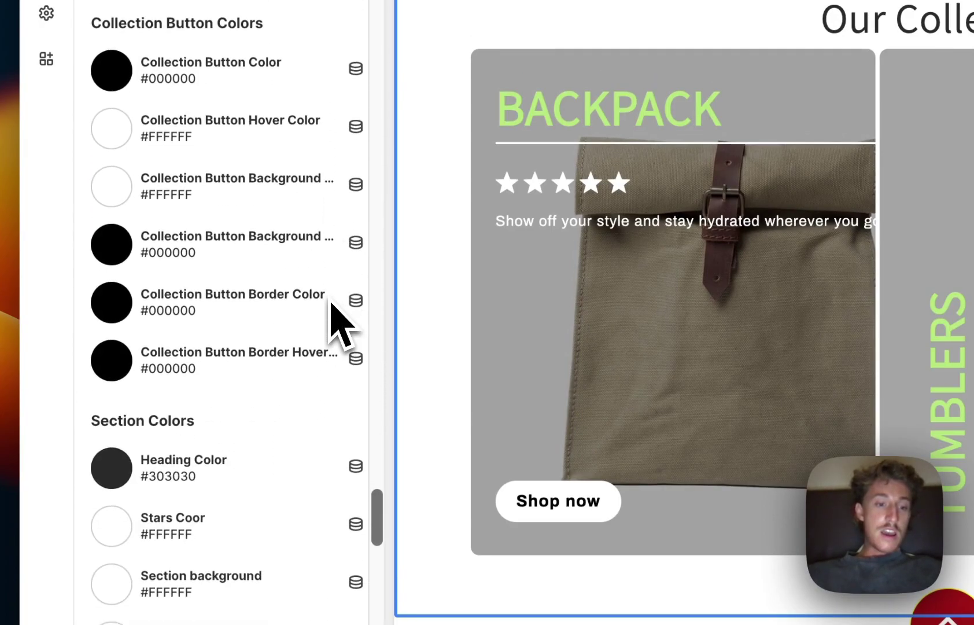
click(118, 530)
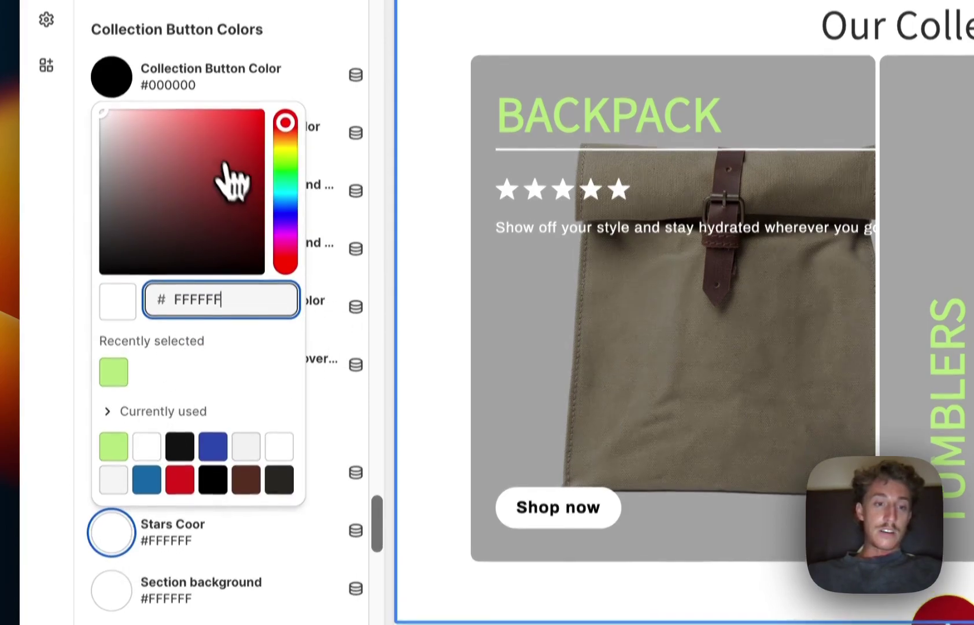
text(D14747)
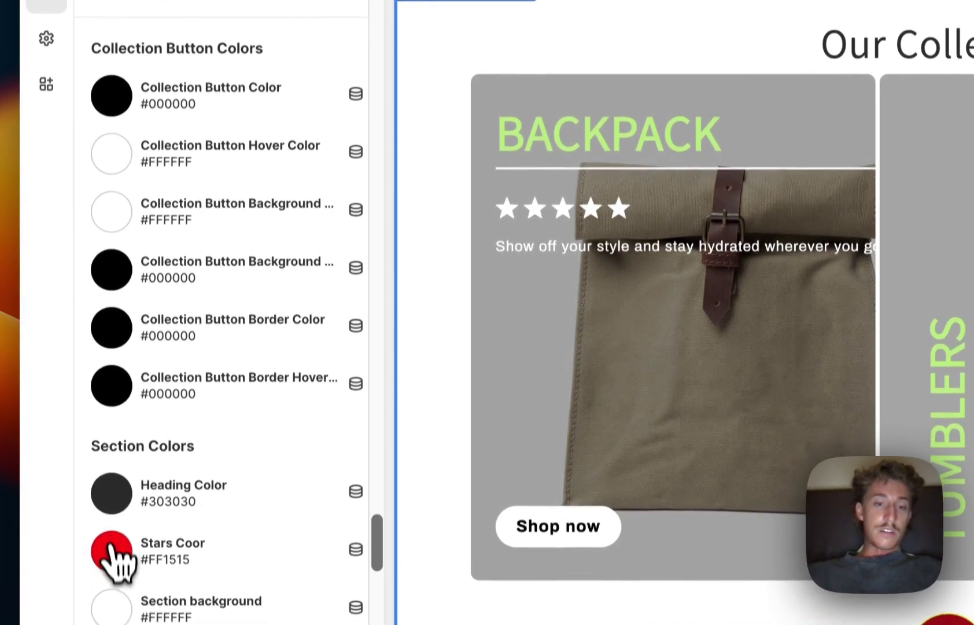
click(113, 559)
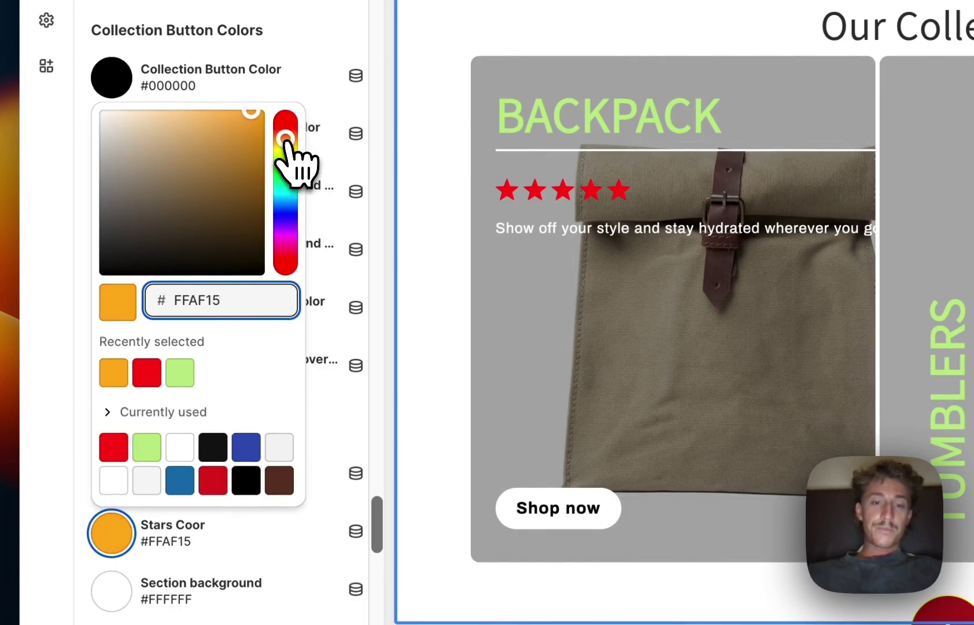
drag(250, 111, 221, 107)
click(315, 311)
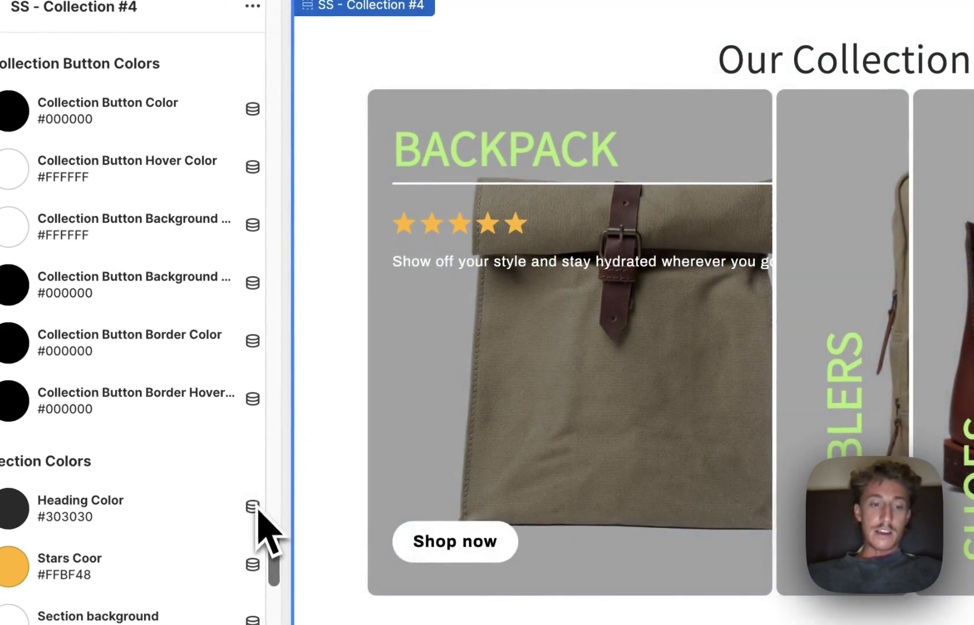
- Save the theme and switch to the live storefront
scroll(232, 411, up, 1)
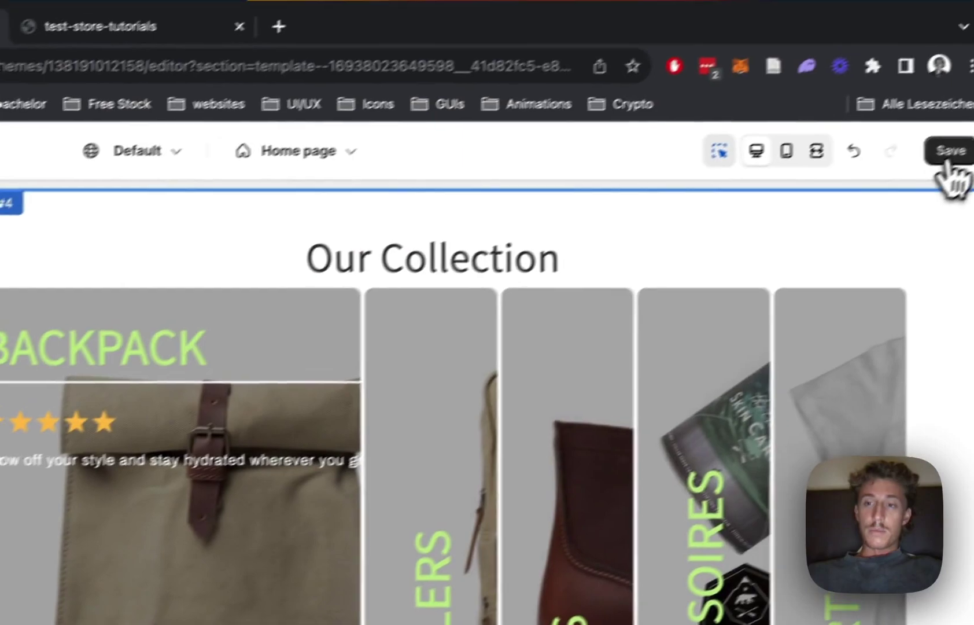
click(949, 153)
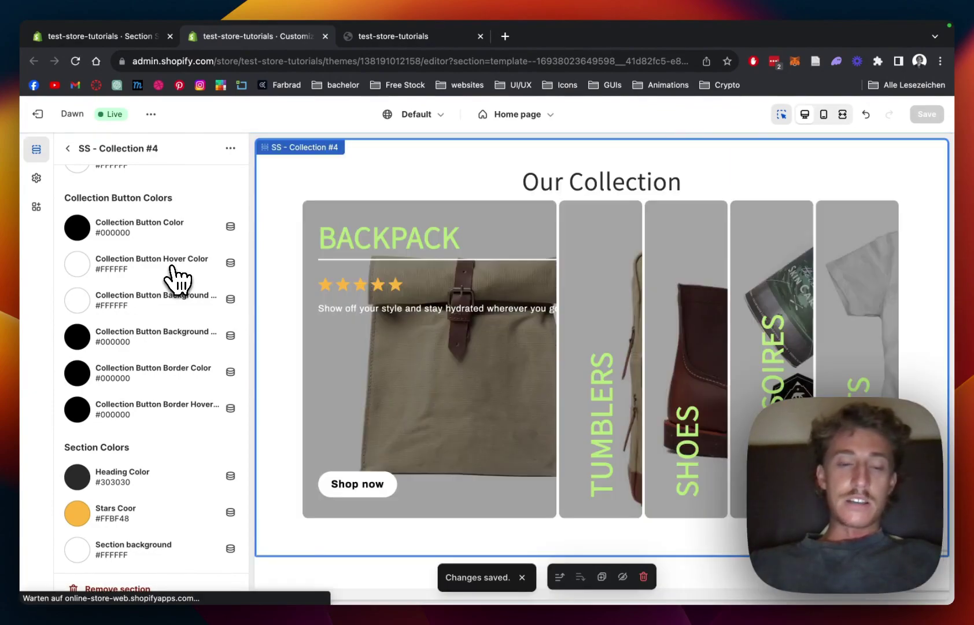
scroll(176, 278, down, 5)
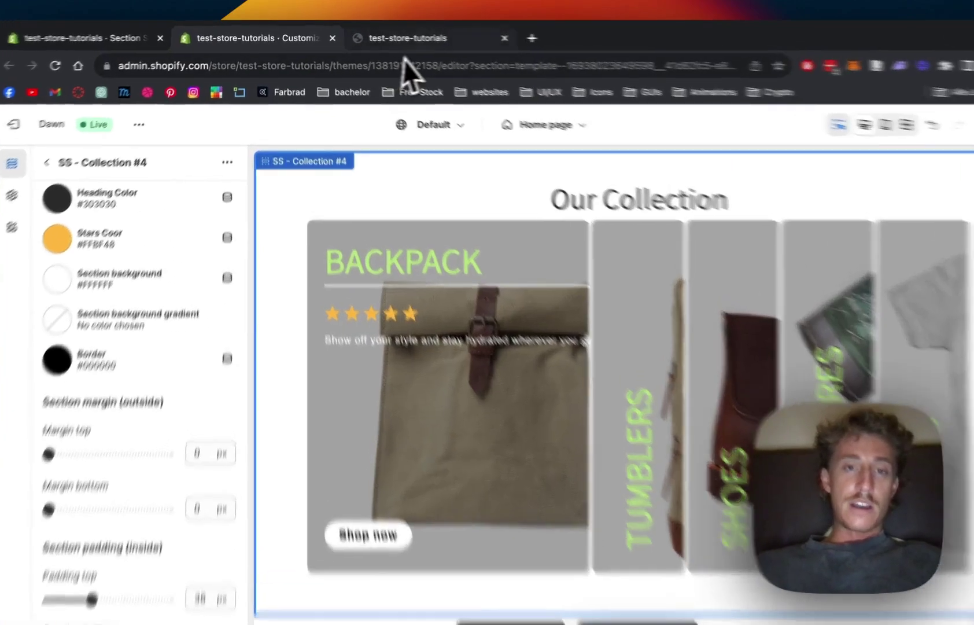
click(405, 35)
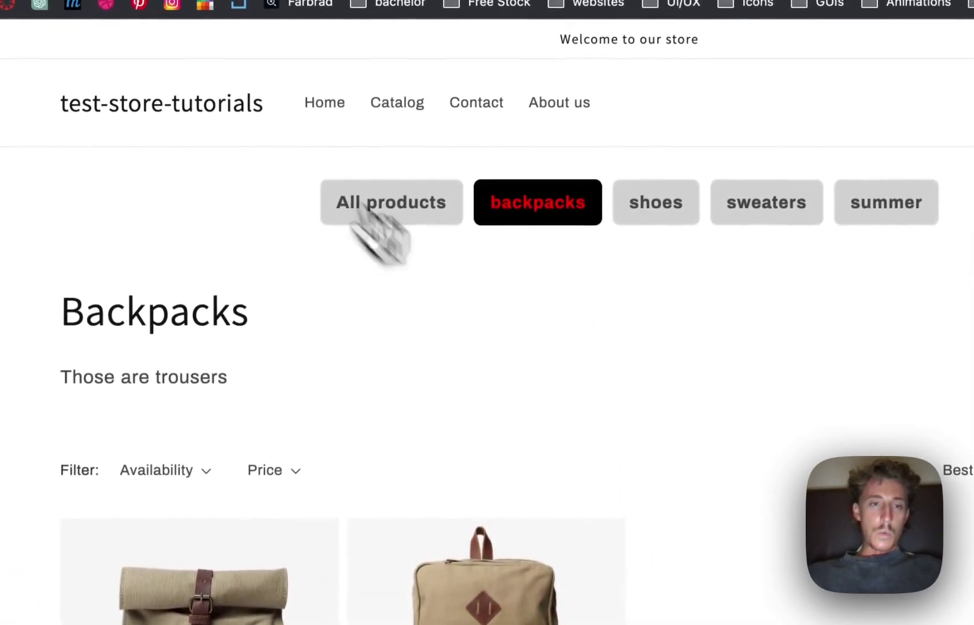
- Reload the storefront home page and scroll to the Our Collection cards: Backpack, Tumblers, Shoes, Accessoires
click(238, 109)
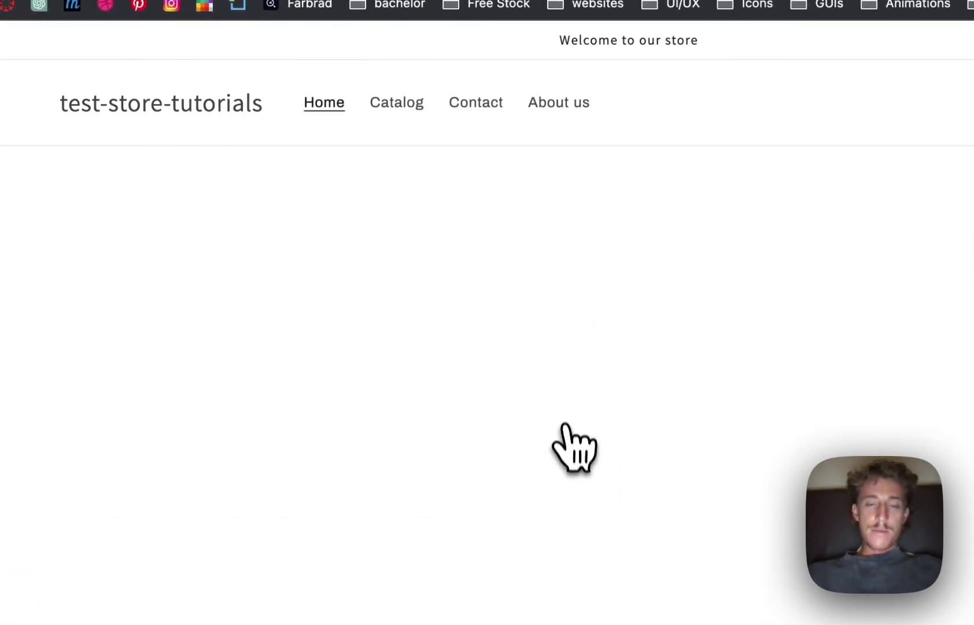
scroll(551, 263, down, 20)
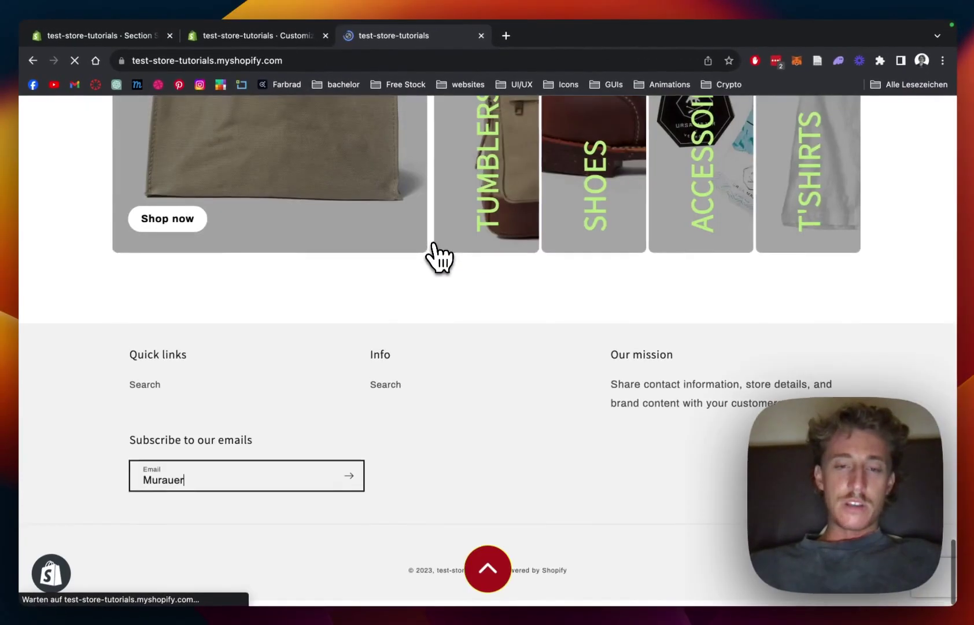
scroll(440, 257, up, 20)
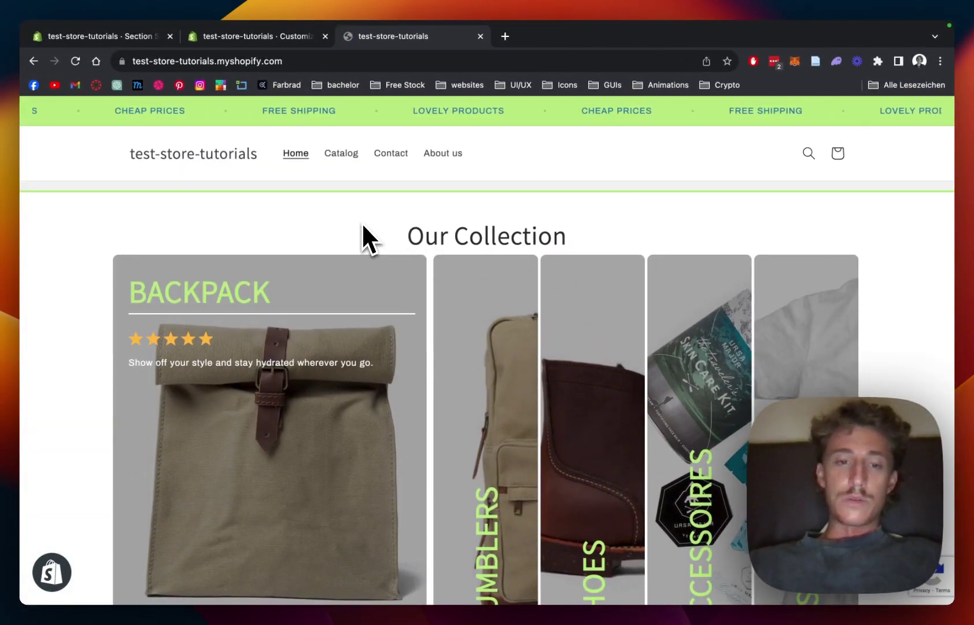
scroll(364, 235, down, 1)
scroll(898, 240, down, 1)
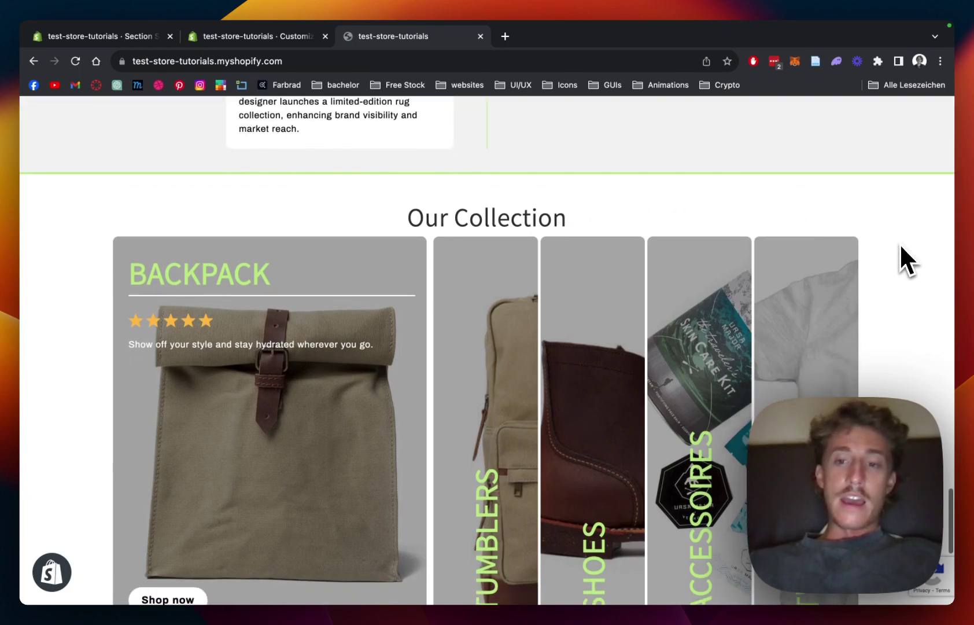
scroll(900, 245, down, 2)
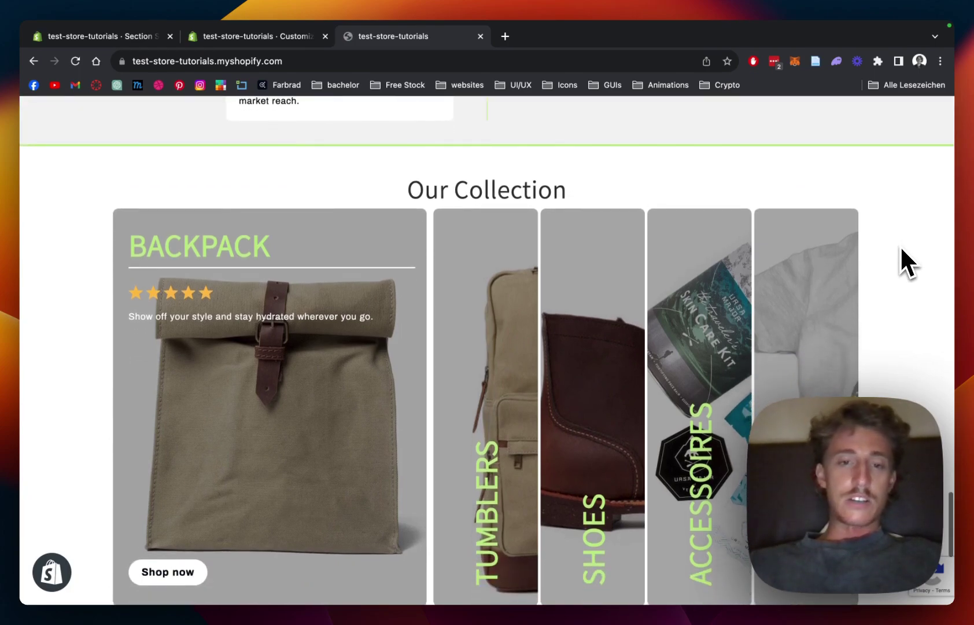